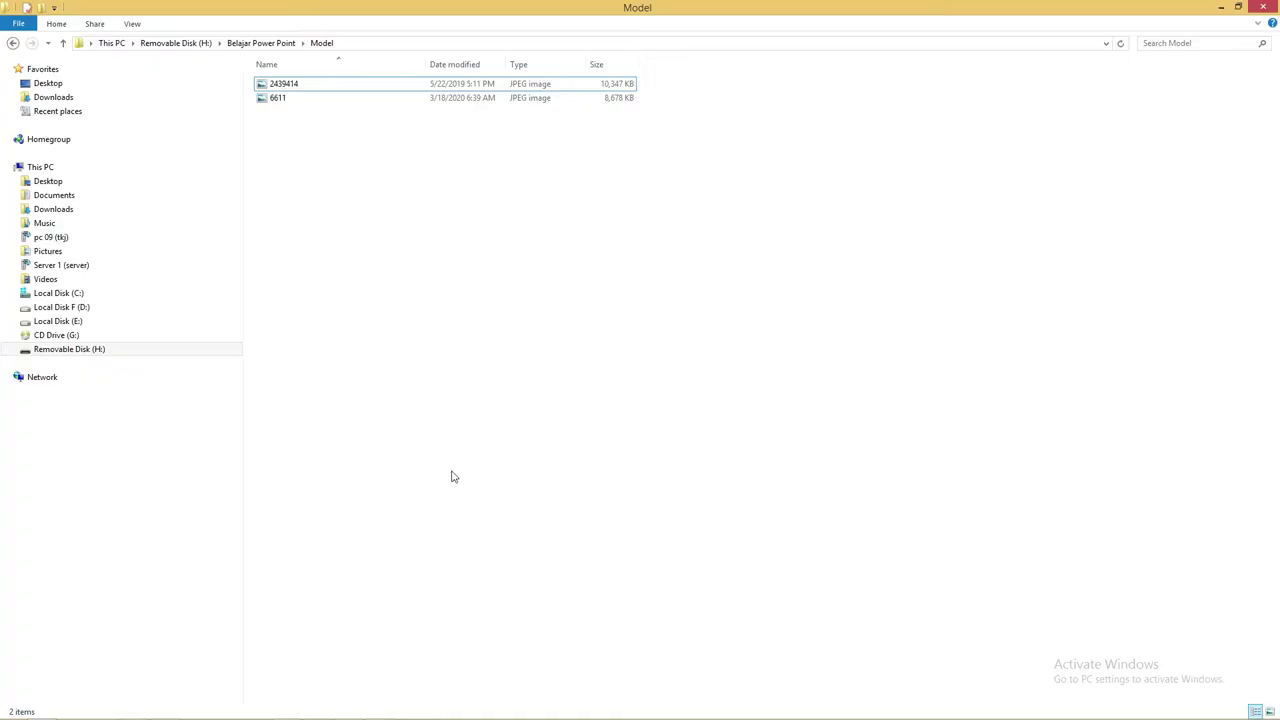
Step: Switch the Model folder to Large icons view and select both photos, 2439414 and 6611
right_click(361, 295)
mouse_move(378, 297)
left_click(552, 313)
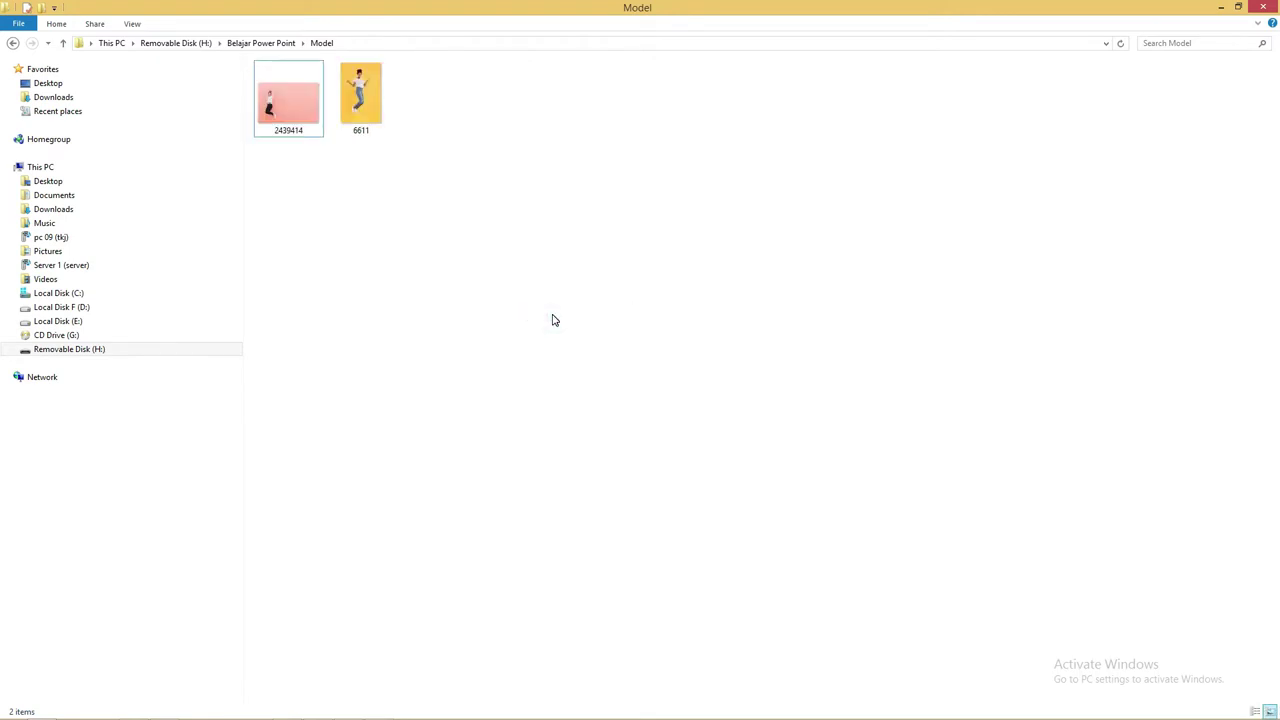
left_click_drag(552, 197, 273, 96)
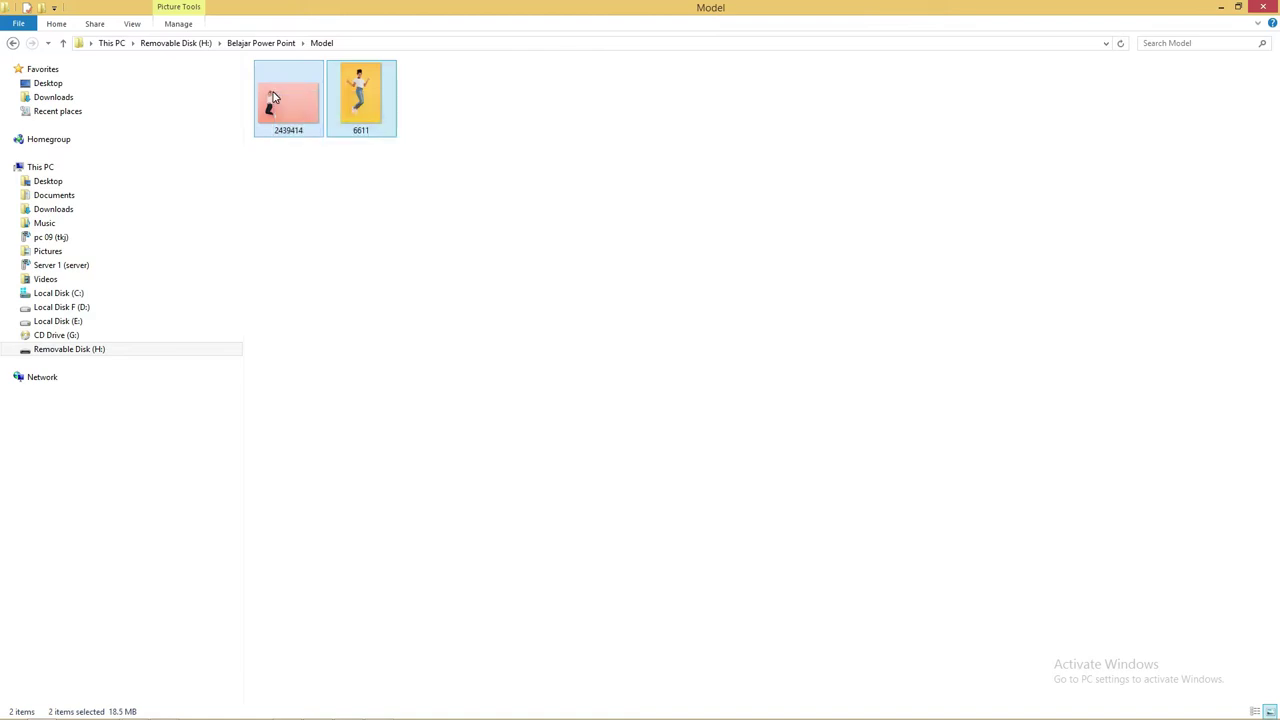
Step: Preview the yellow photo 6611 in Windows Photo Viewer, then view the pink photo 2439414
left_click(486, 129)
double_click(364, 105)
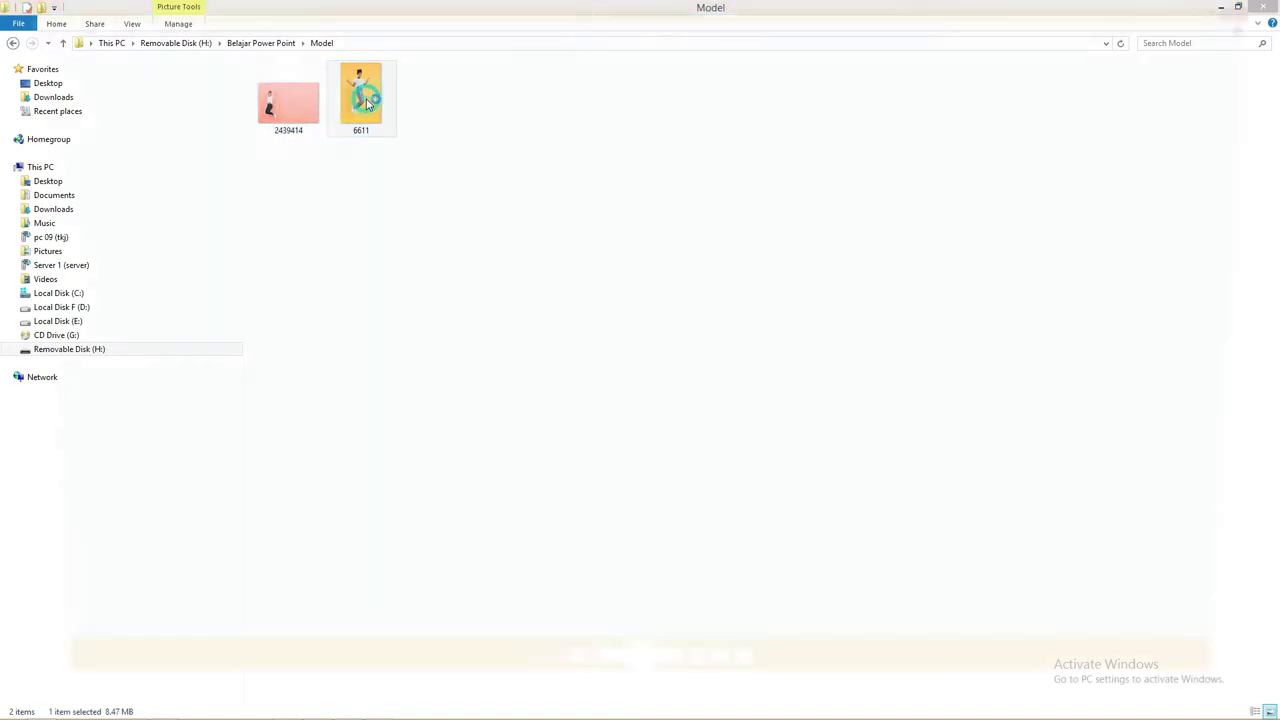
left_click(1263, 9)
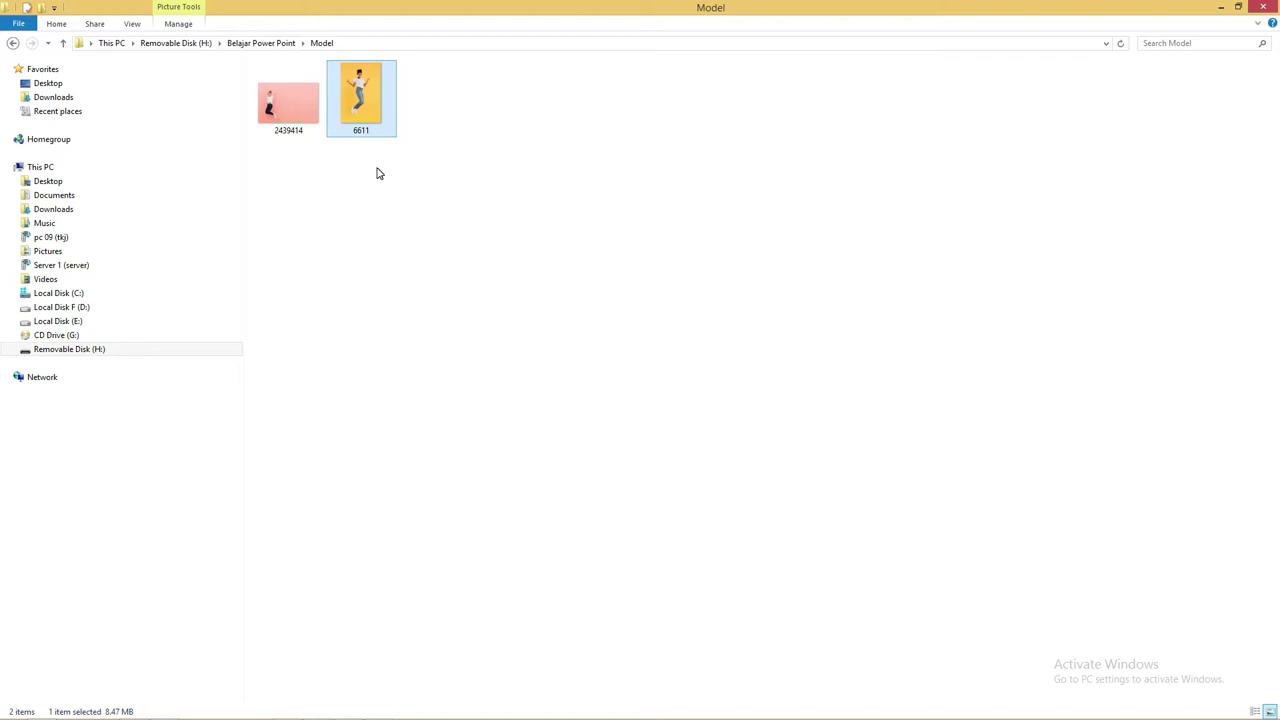
double_click(291, 119)
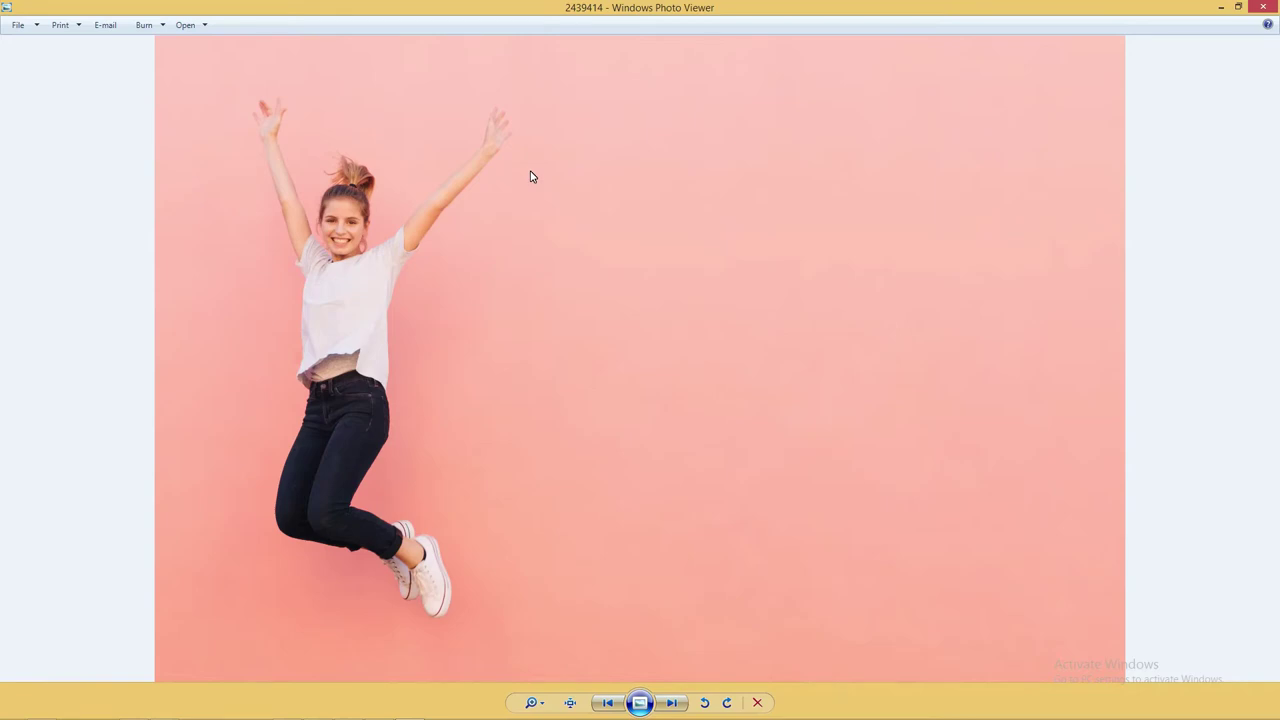
left_click(1264, 7)
right_click(445, 178)
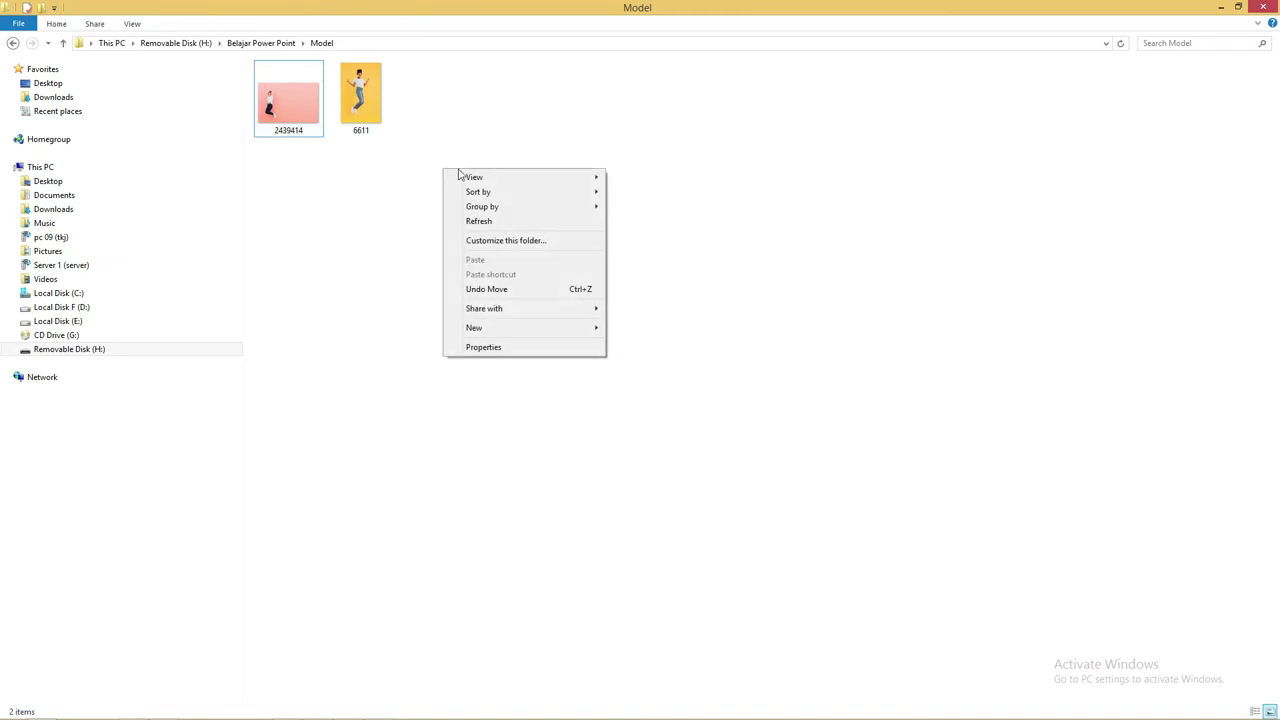
mouse_move(506, 181)
left_click(505, 180)
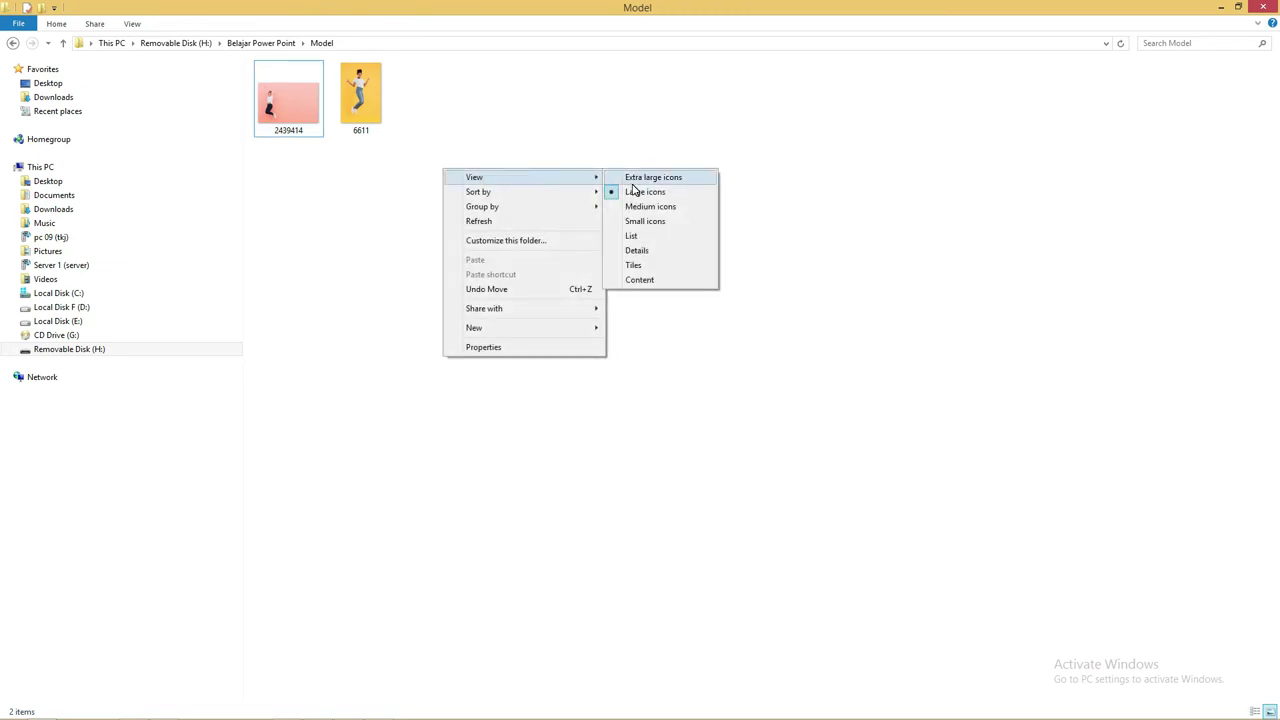
left_click(634, 177)
right_click(741, 196)
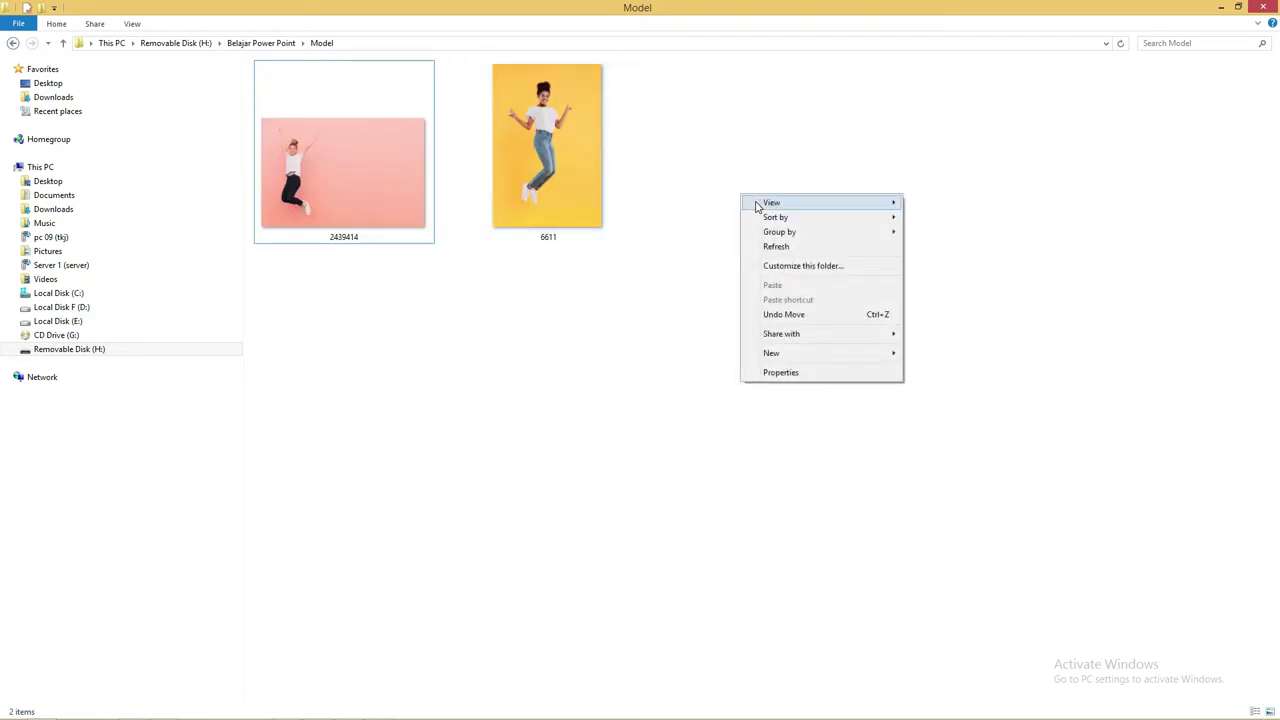
mouse_move(757, 206)
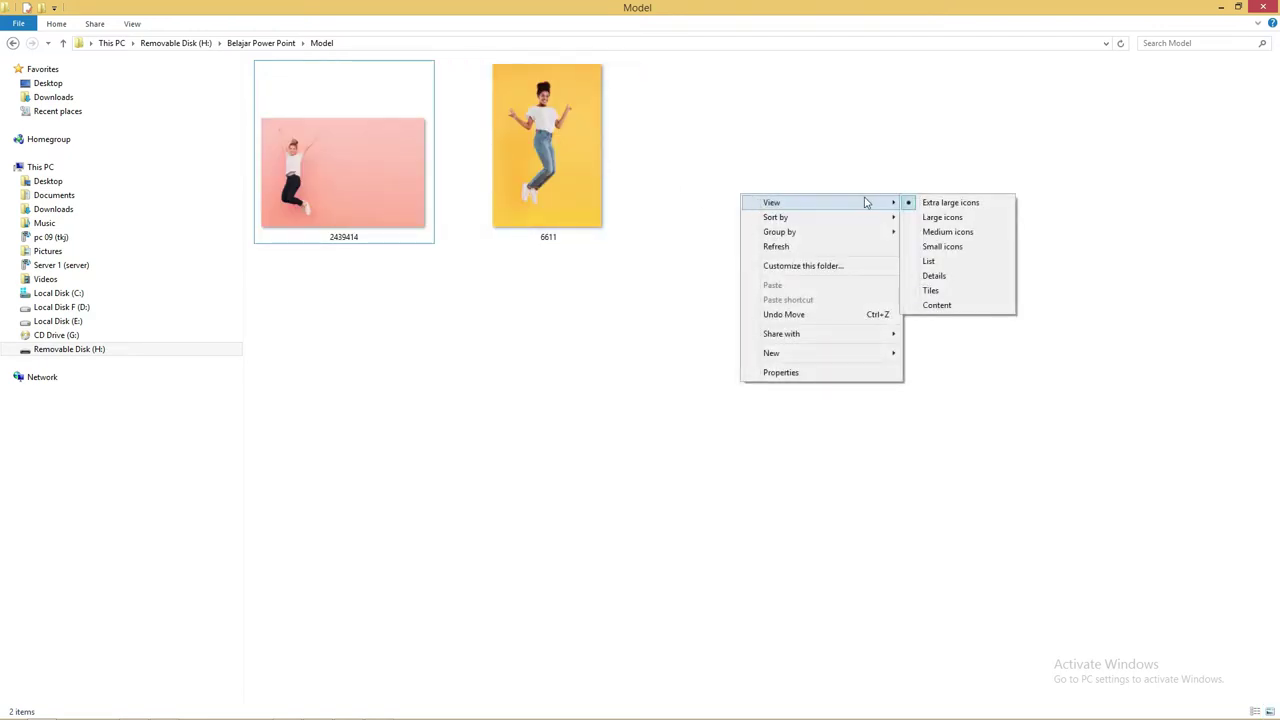
left_click(936, 277)
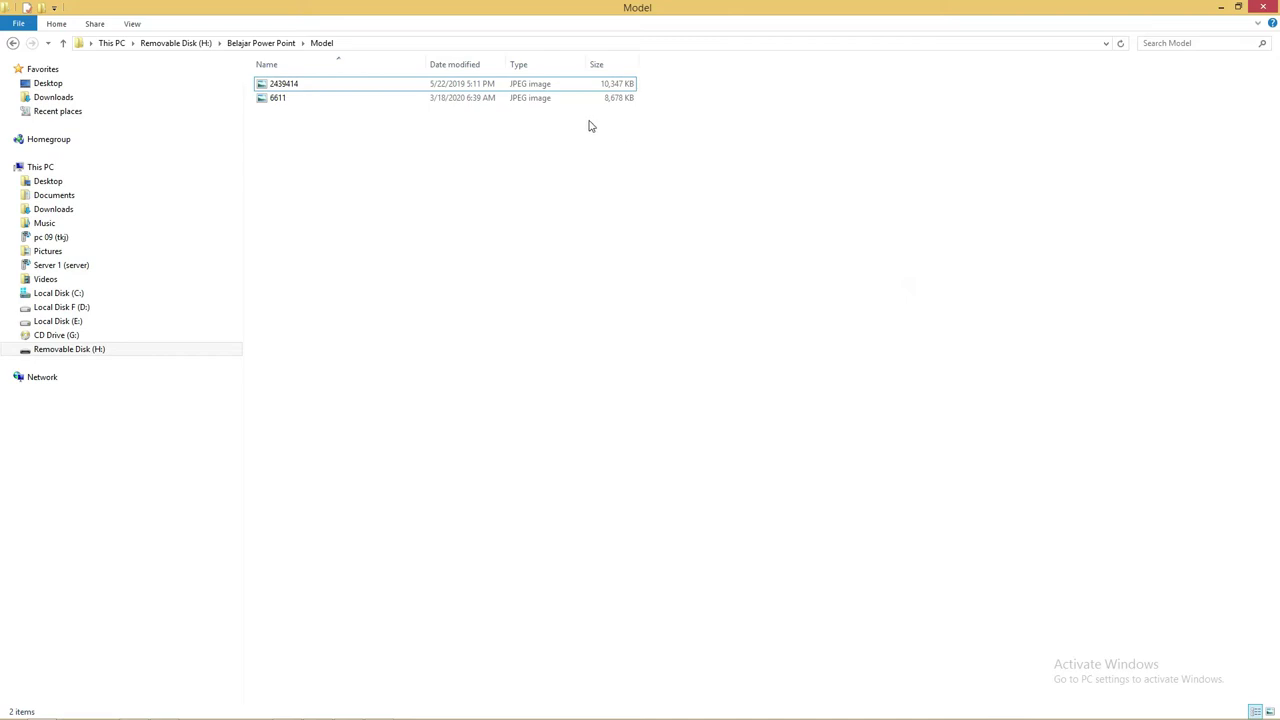
left_click(617, 86)
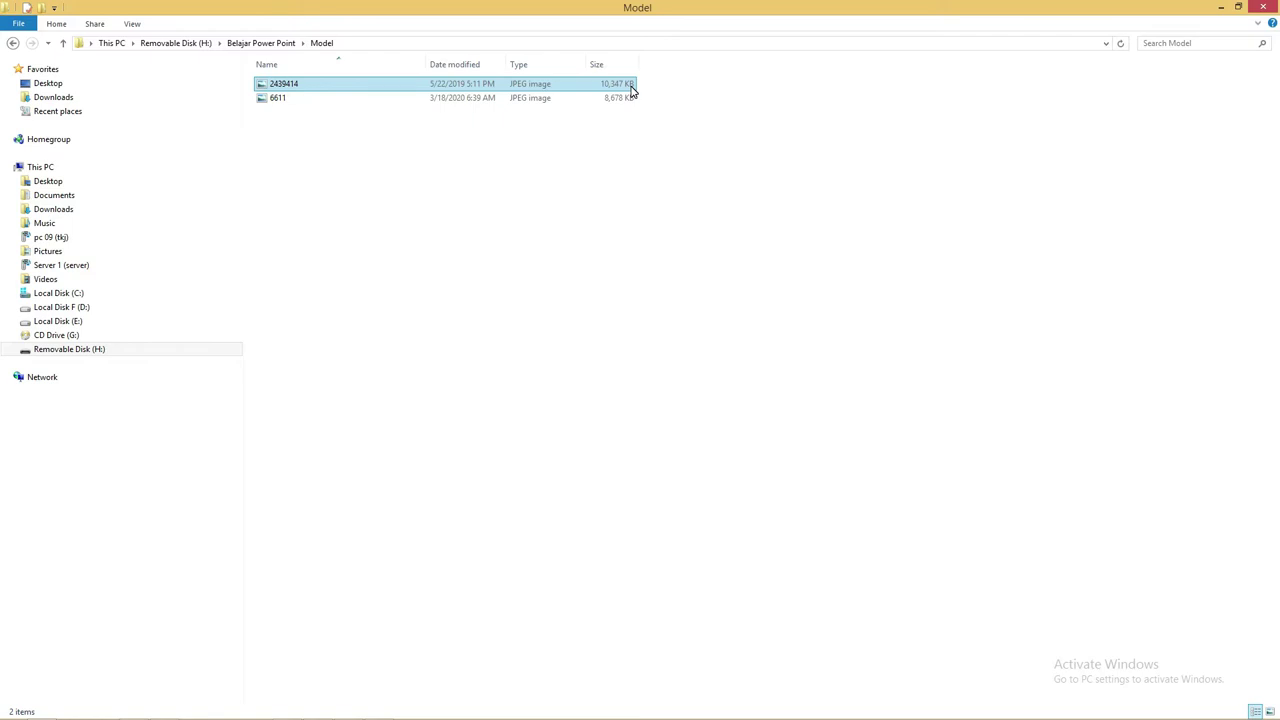
left_click(615, 100, "shift")
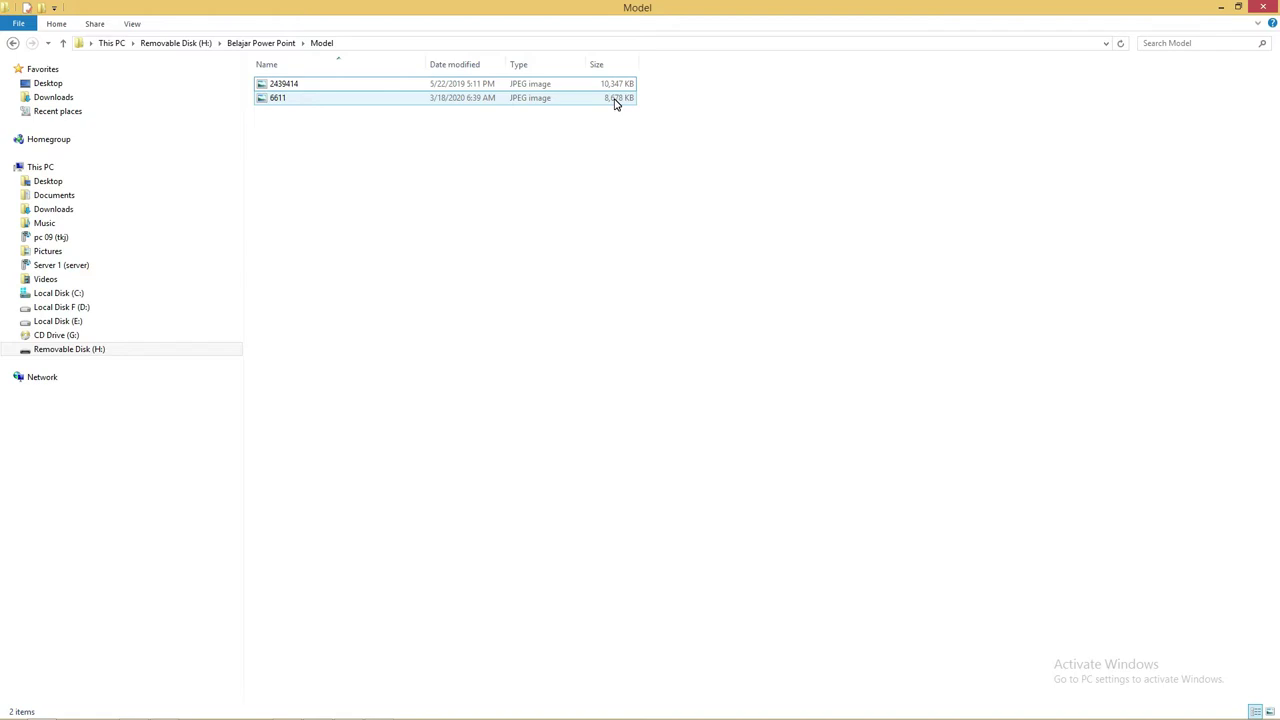
left_click(626, 86)
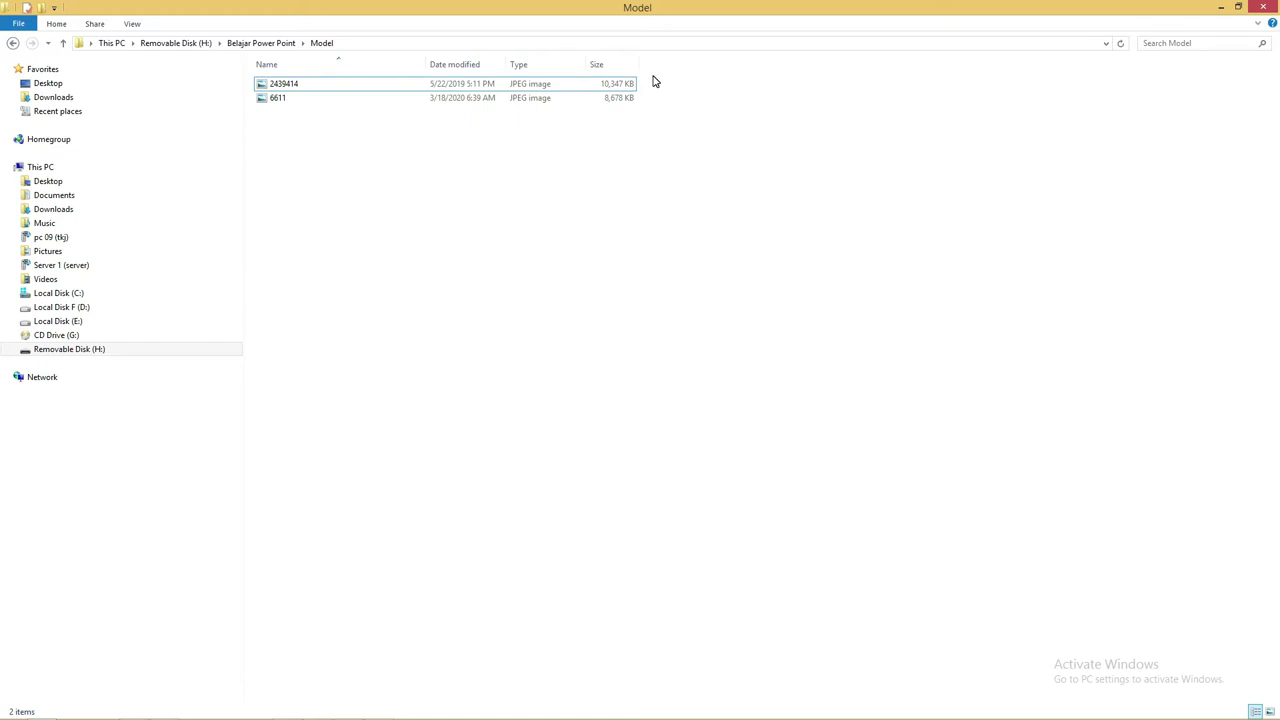
right_click(292, 184)
mouse_move(320, 192)
left_click(491, 208)
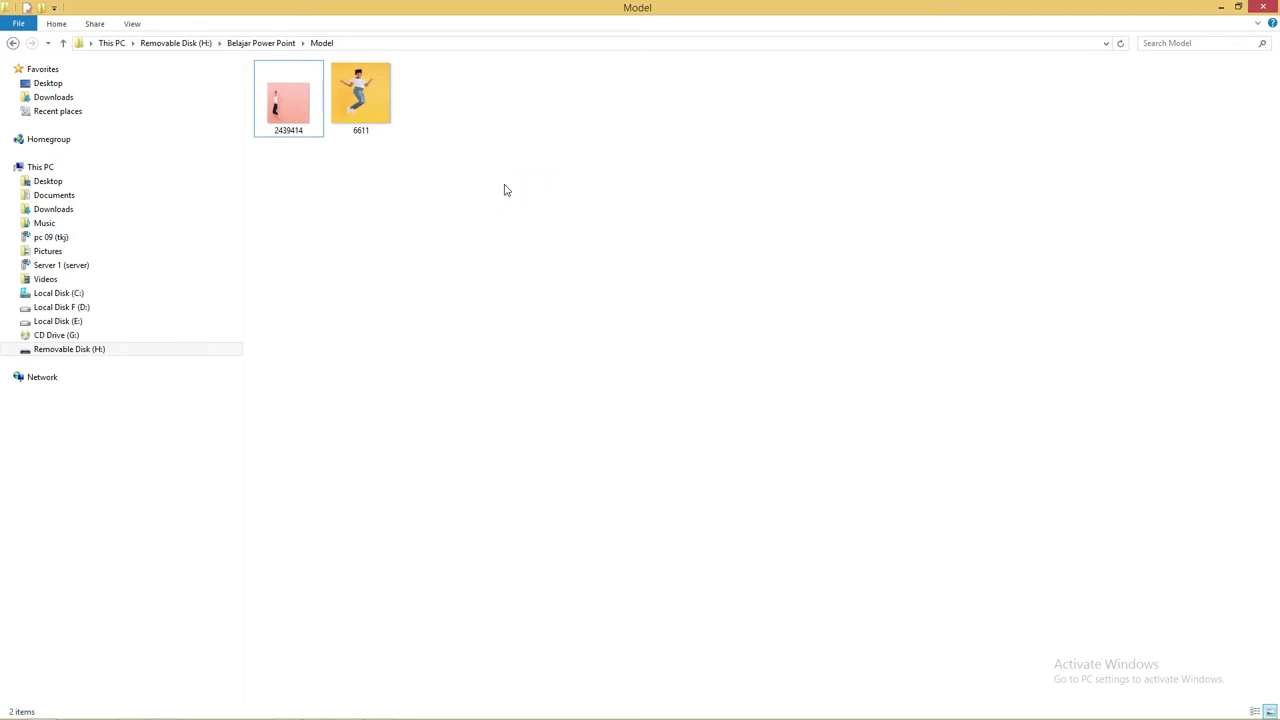
Step: Reopen photo 6611 in Photo Viewer and step back to the pink 2439414 photo
double_click(385, 120)
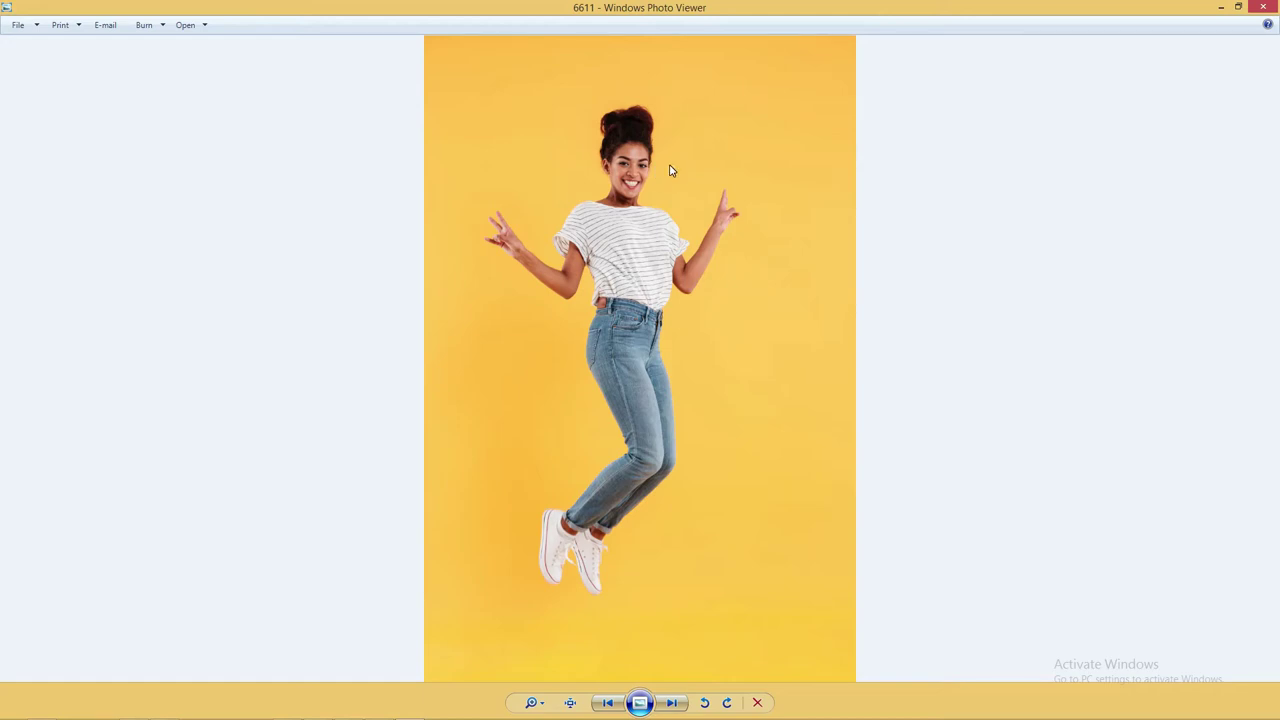
left_click(1263, 7)
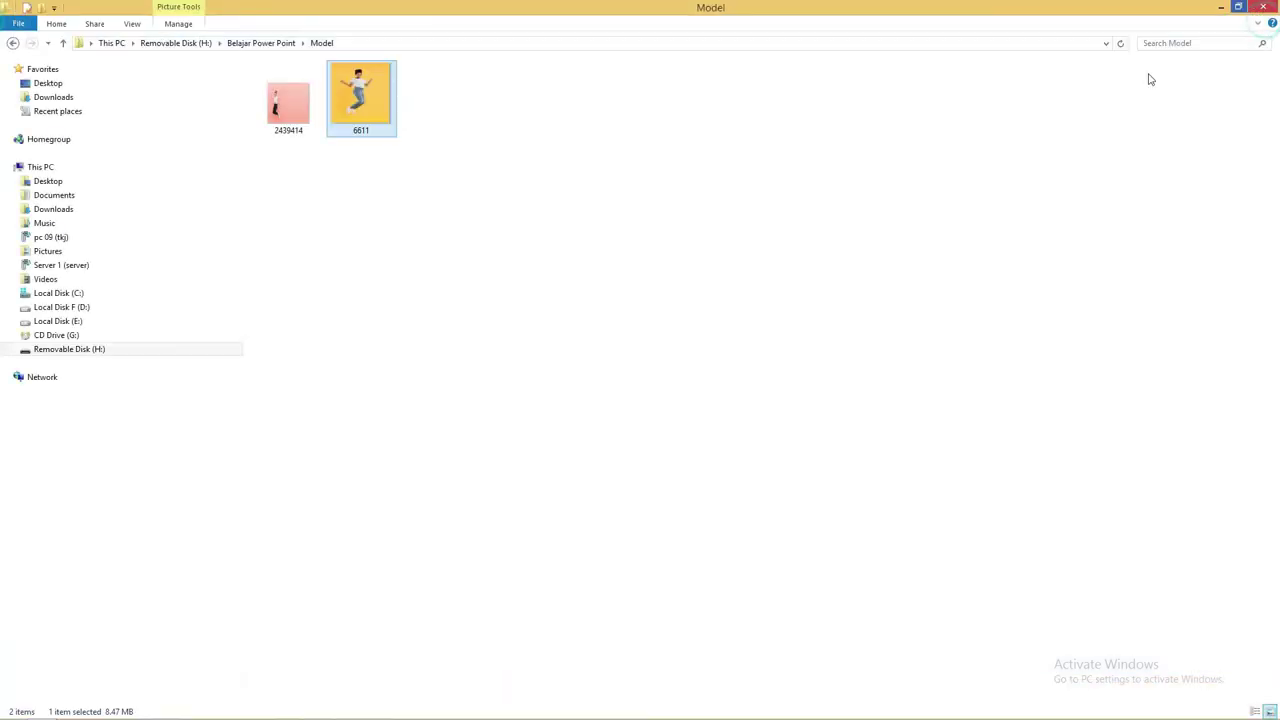
double_click(370, 118)
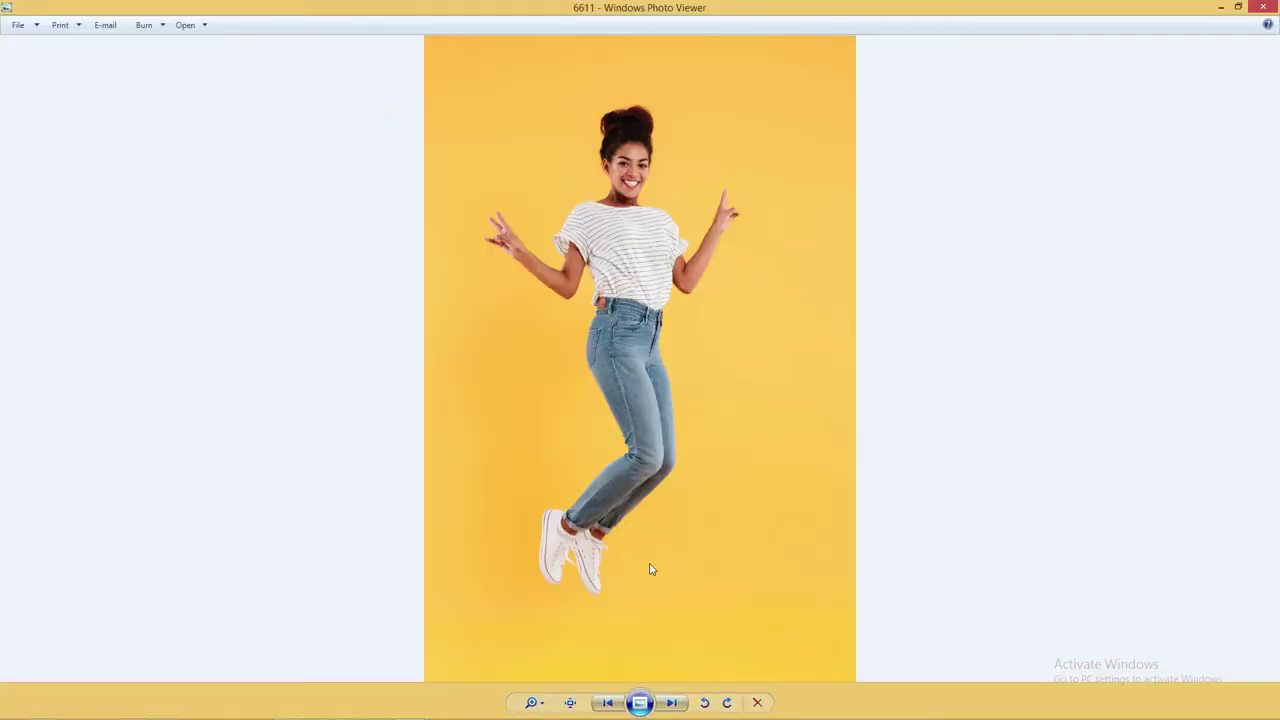
left_click(609, 703)
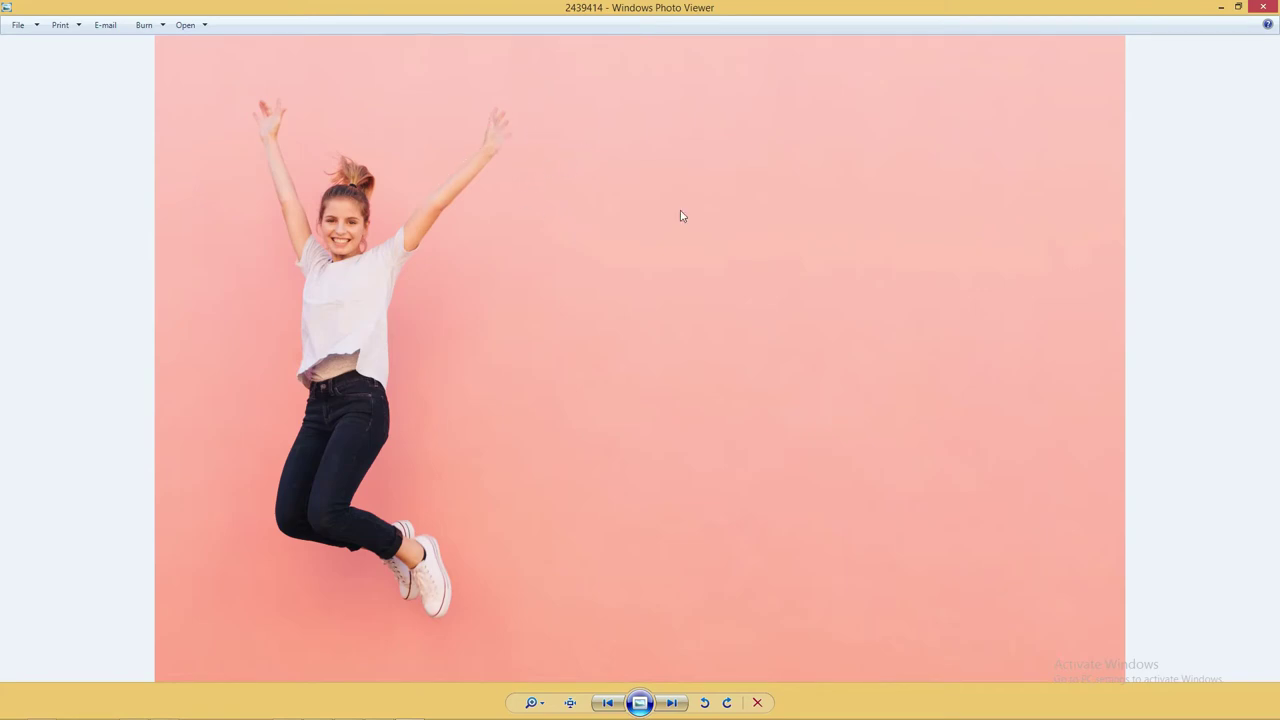
left_click(1271, 7)
Step: Drag photo 6611 from Explorer onto slide 1 and shift it toward the slide's left side
mouse_move(345, 125)
left_mouse_down()
mouse_move(630, 712)
mouse_move(629, 450)
mouse_move(685, 409)
left_mouse_up()
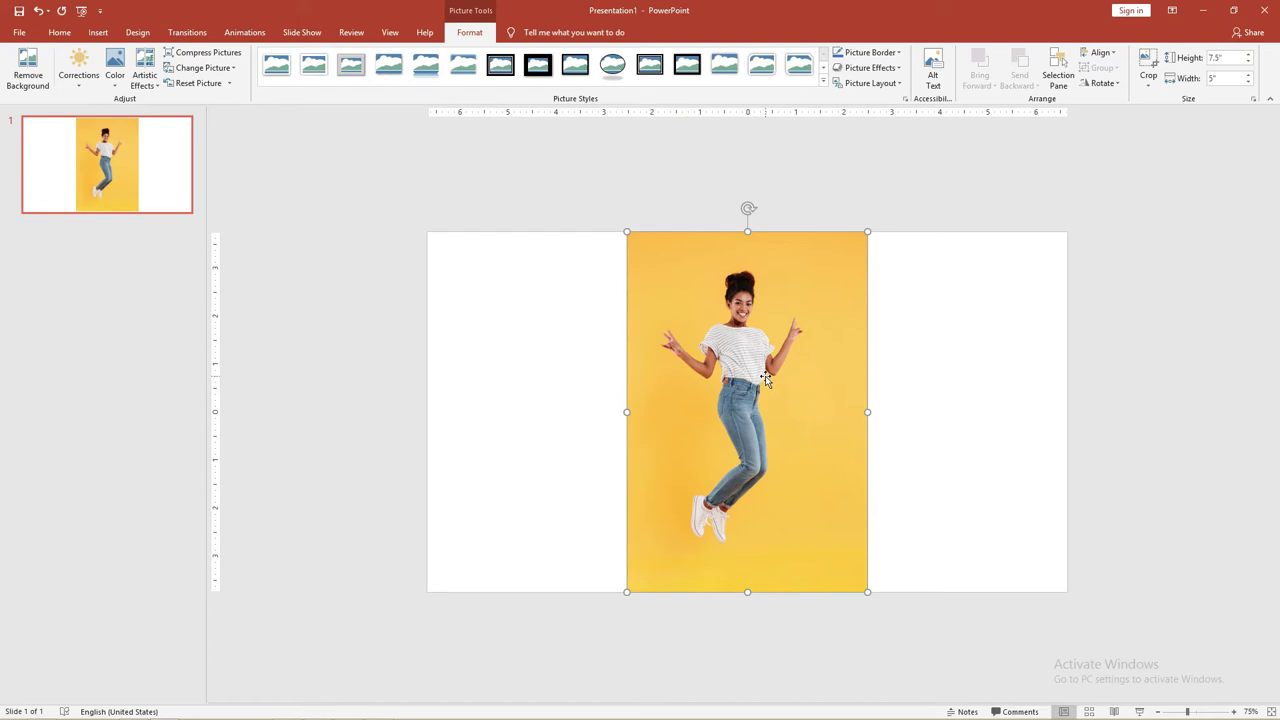
scroll(766, 378, "up", 5)
scroll(770, 369, "up", 8)
scroll(770, 369, "down", 10)
scroll(773, 370, "up", 4)
scroll(773, 370, "down", 3)
scroll(773, 370, "up", 8)
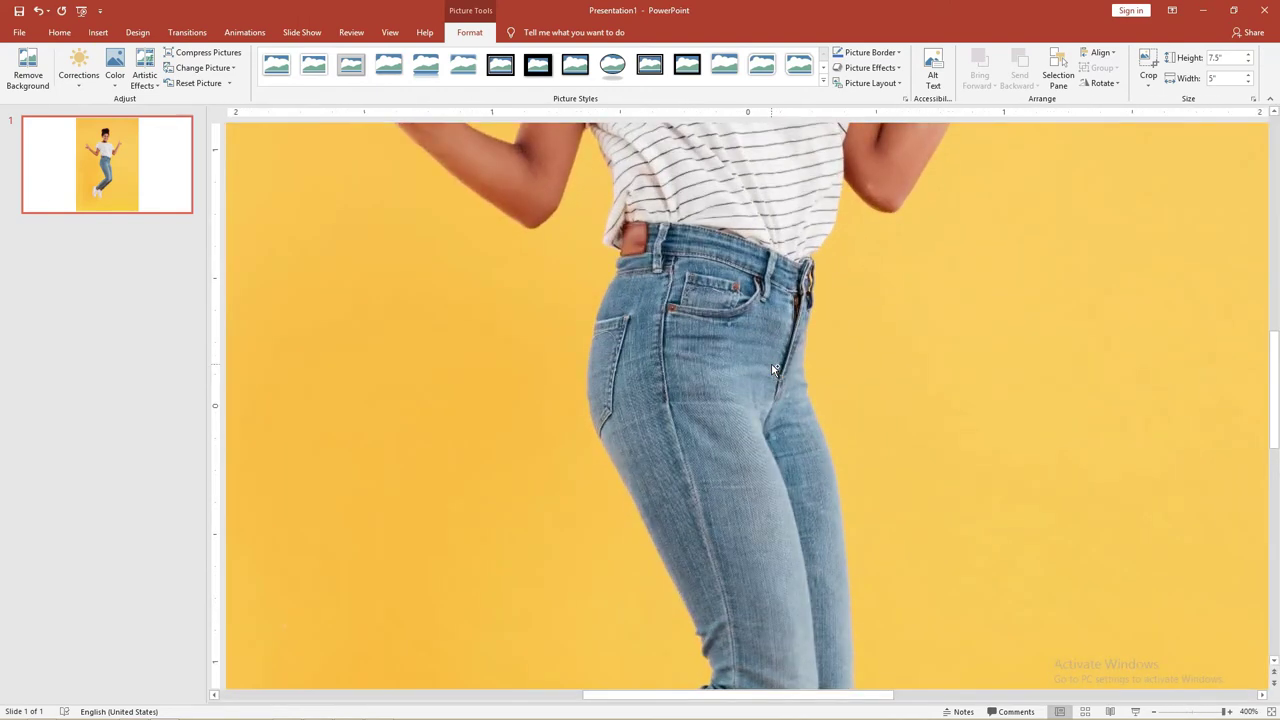
scroll(773, 370, "down", 4)
scroll(770, 365, "down", 4)
scroll(770, 365, "down", 2)
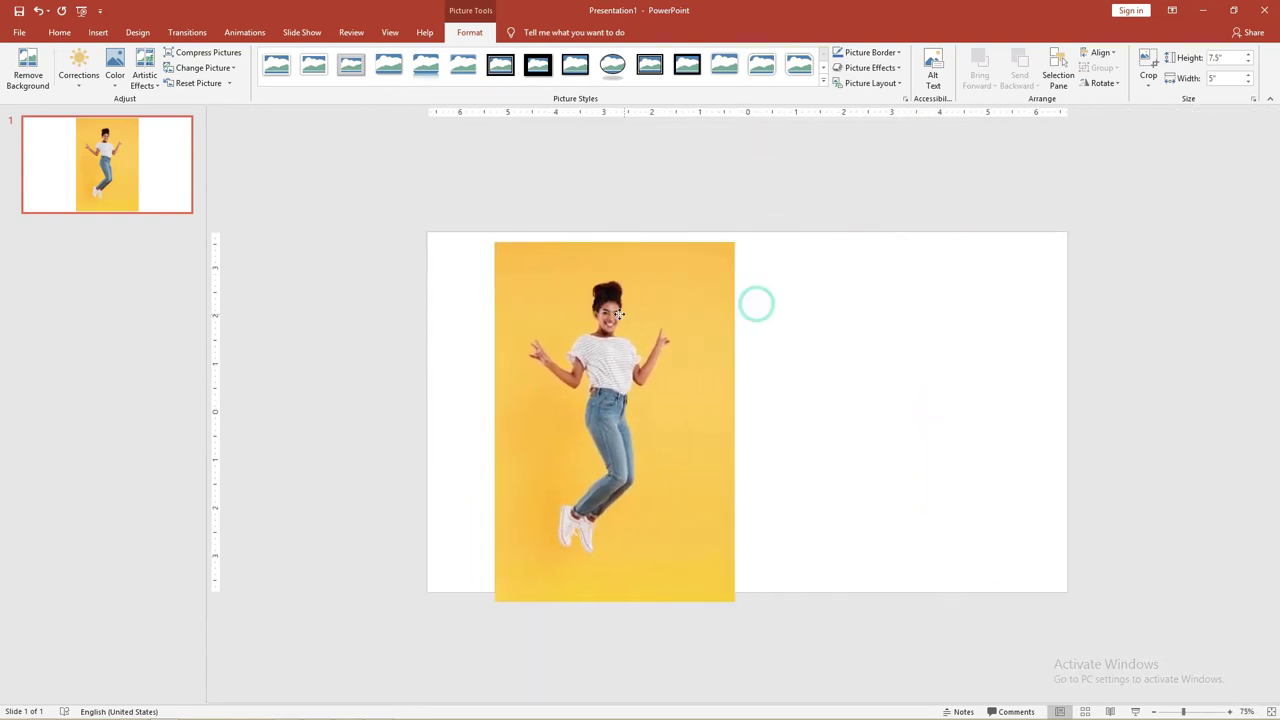
left_click_drag(598, 296, 597, 299)
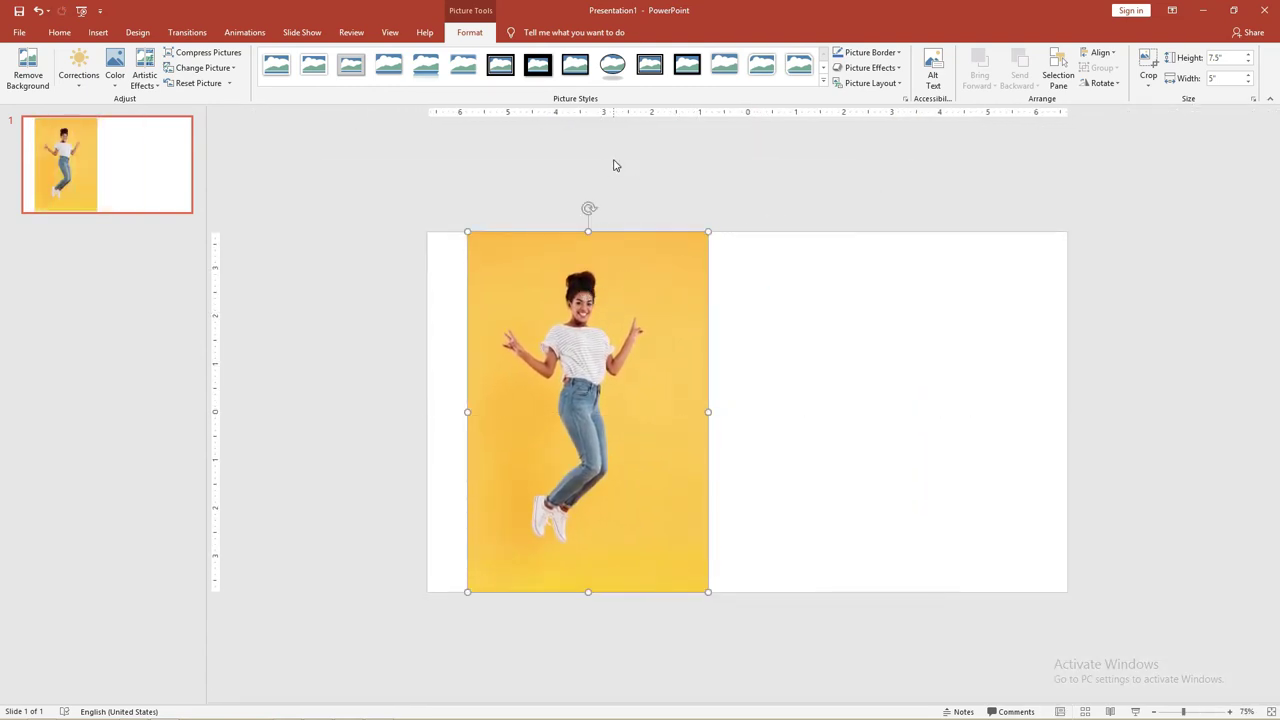
left_click(465, 33)
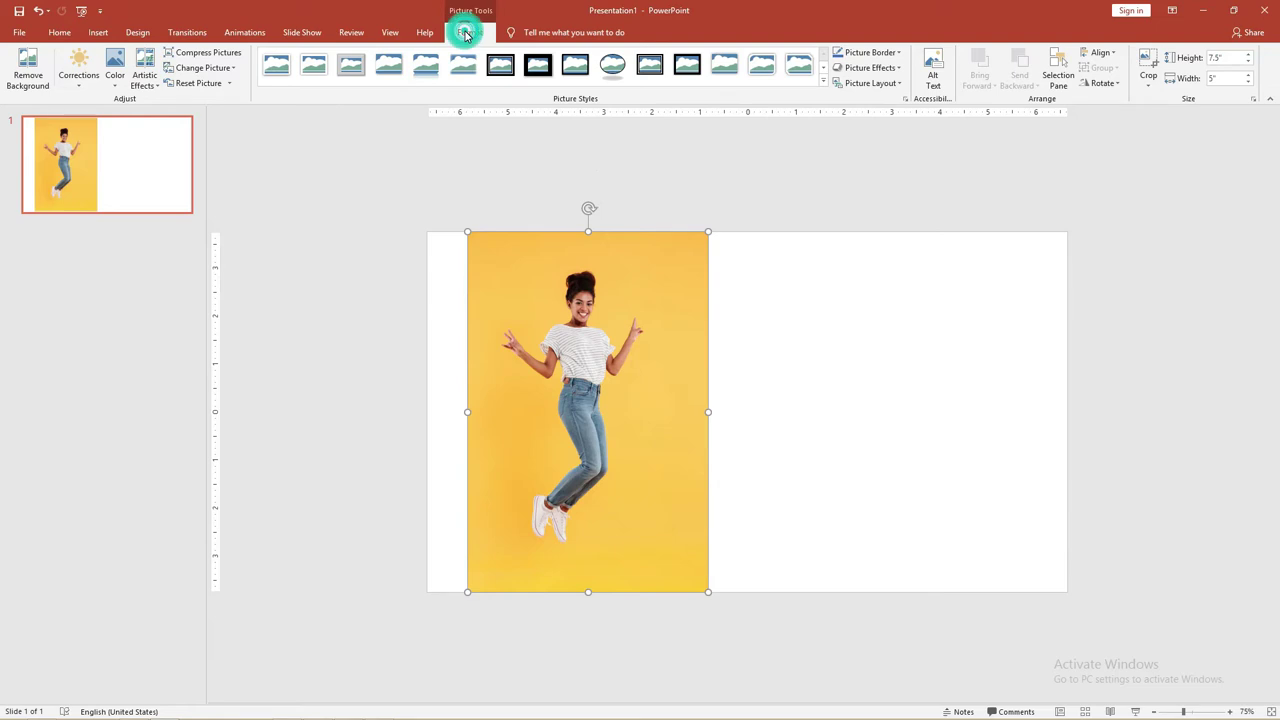
Step: Start Remove Background on the 6611 photo and zoom in to 400%
left_click(31, 84)
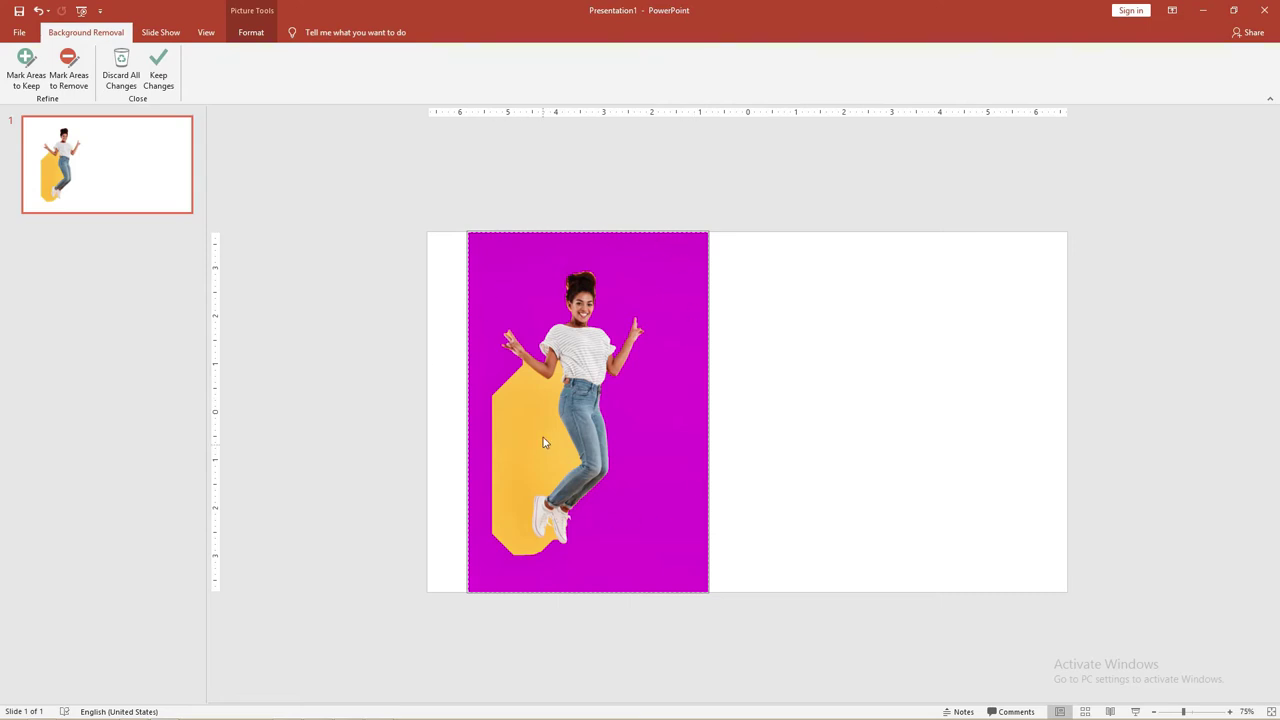
scroll(540, 438, "up", 3)
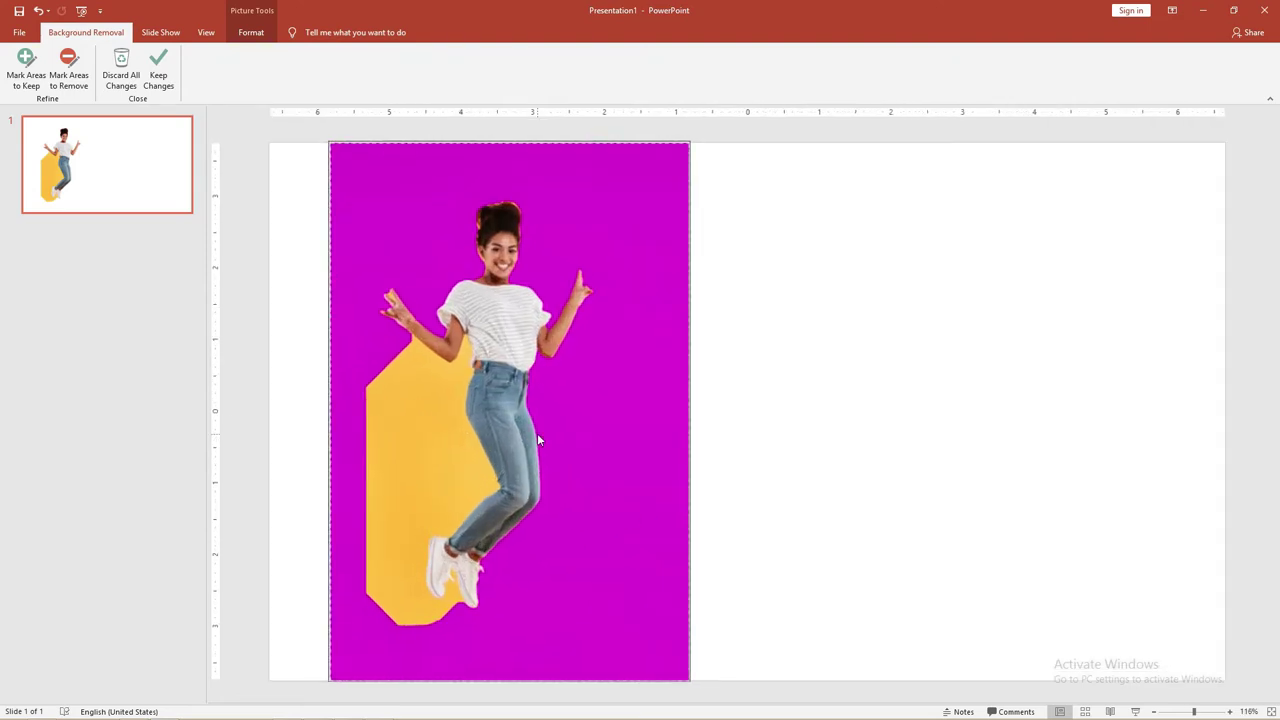
scroll(537, 433, "up", 5)
scroll(535, 432, "up", 5)
scroll(530, 431, "up", 5)
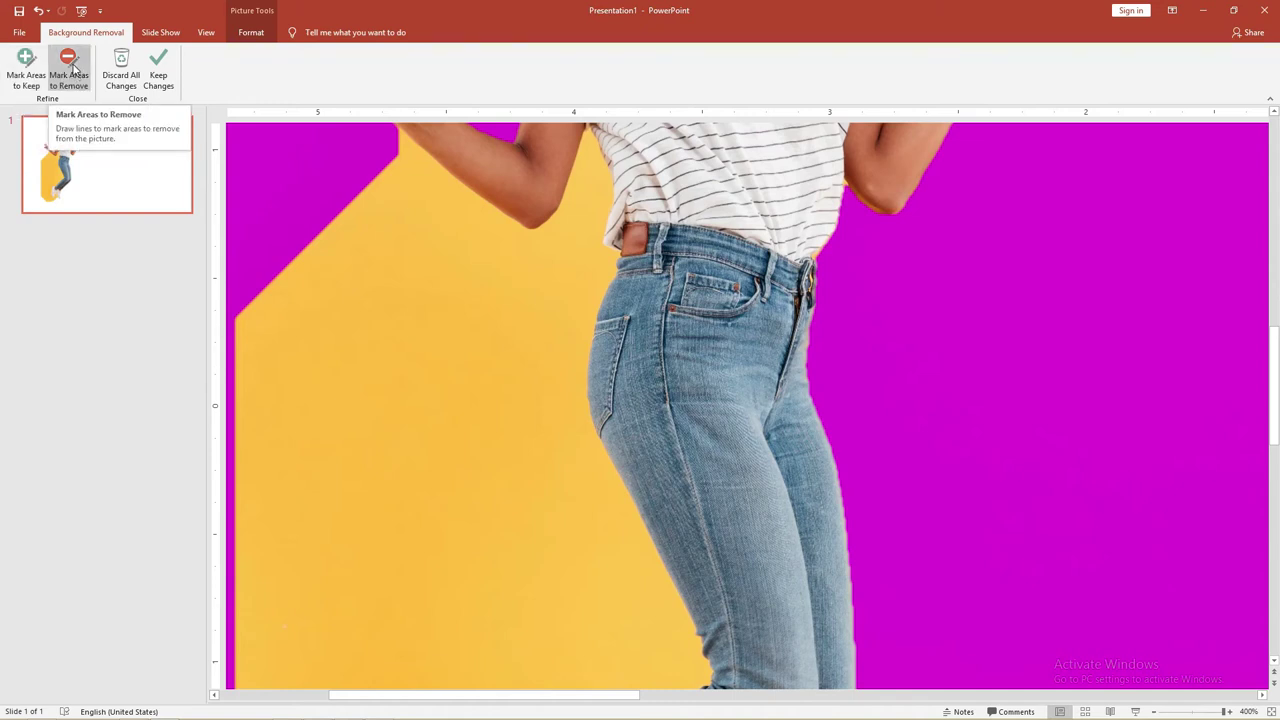
left_click(68, 70)
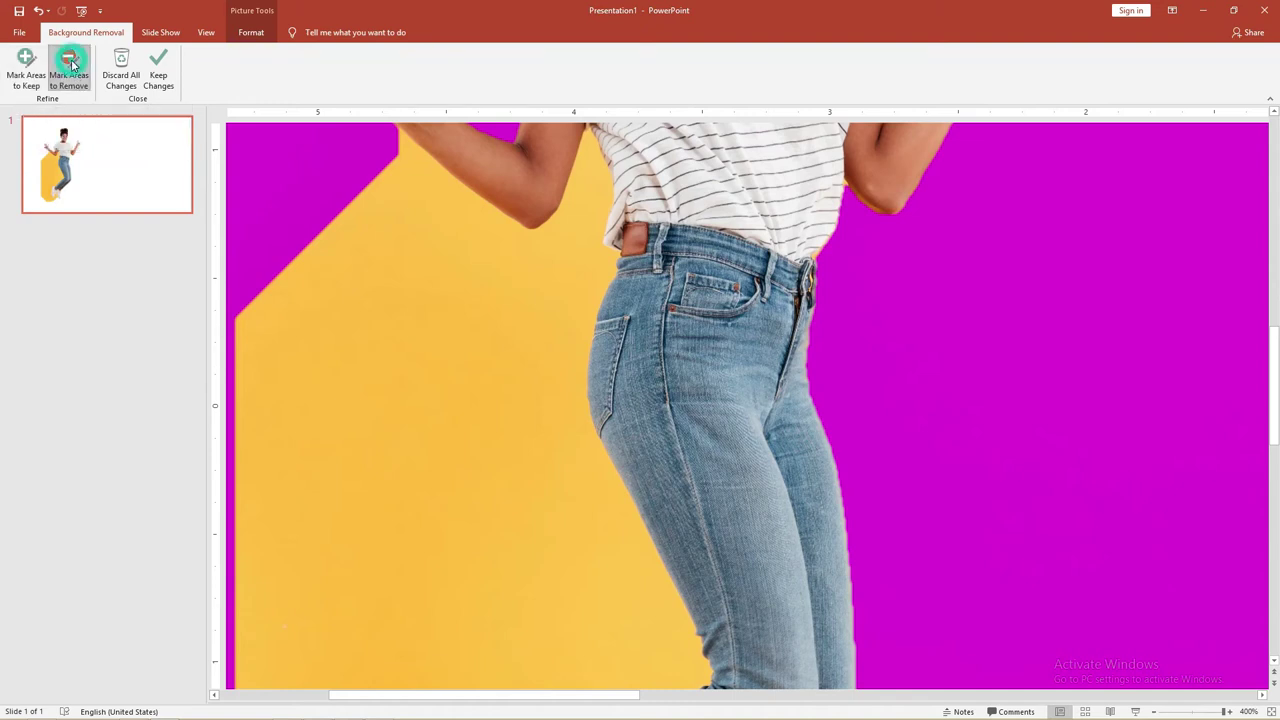
left_click(392, 292)
left_click(421, 397)
scroll(440, 335, "down", 2)
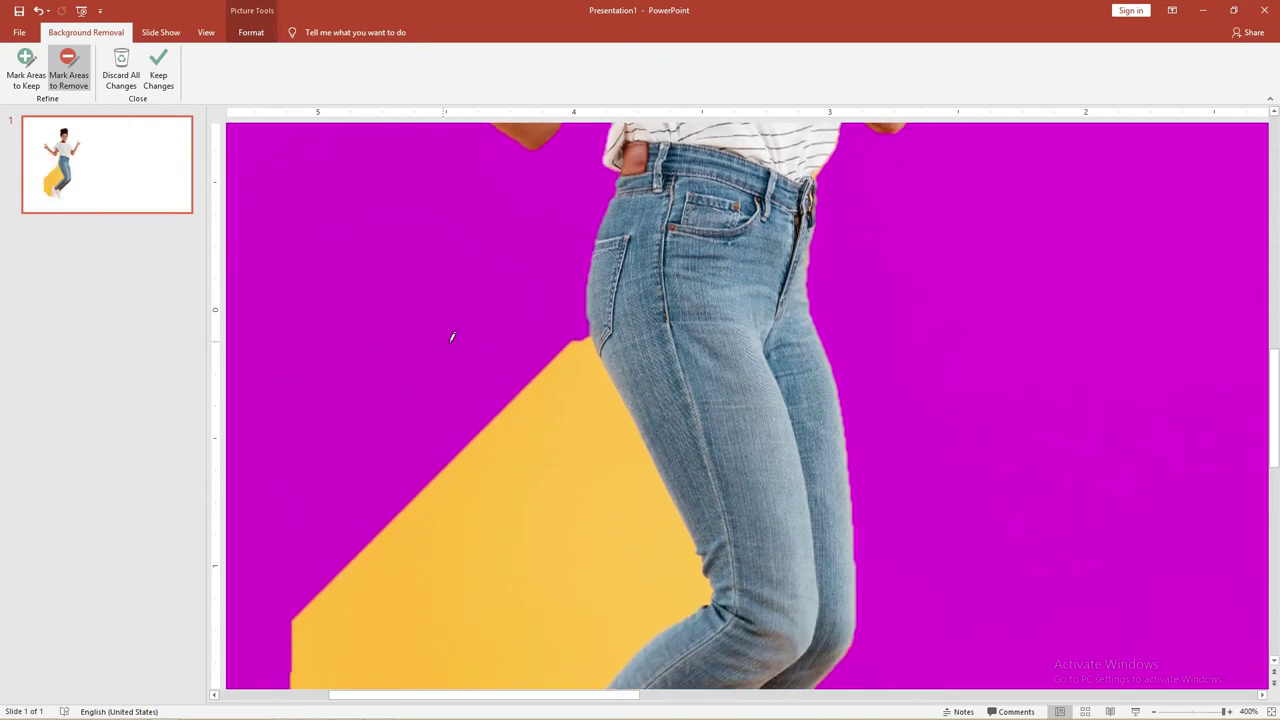
left_click(526, 388)
scroll(540, 390, "down", 2)
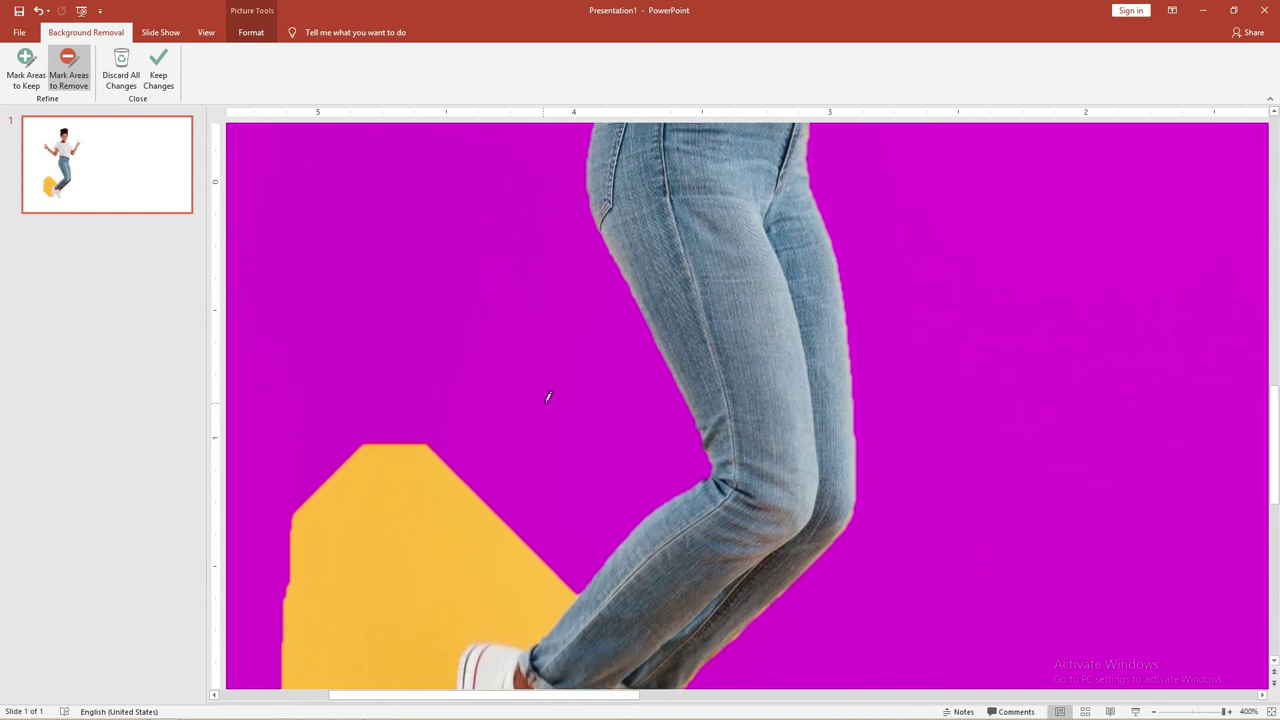
scroll(437, 429, "down", 1)
left_click(406, 452)
scroll(434, 403, "down", 2)
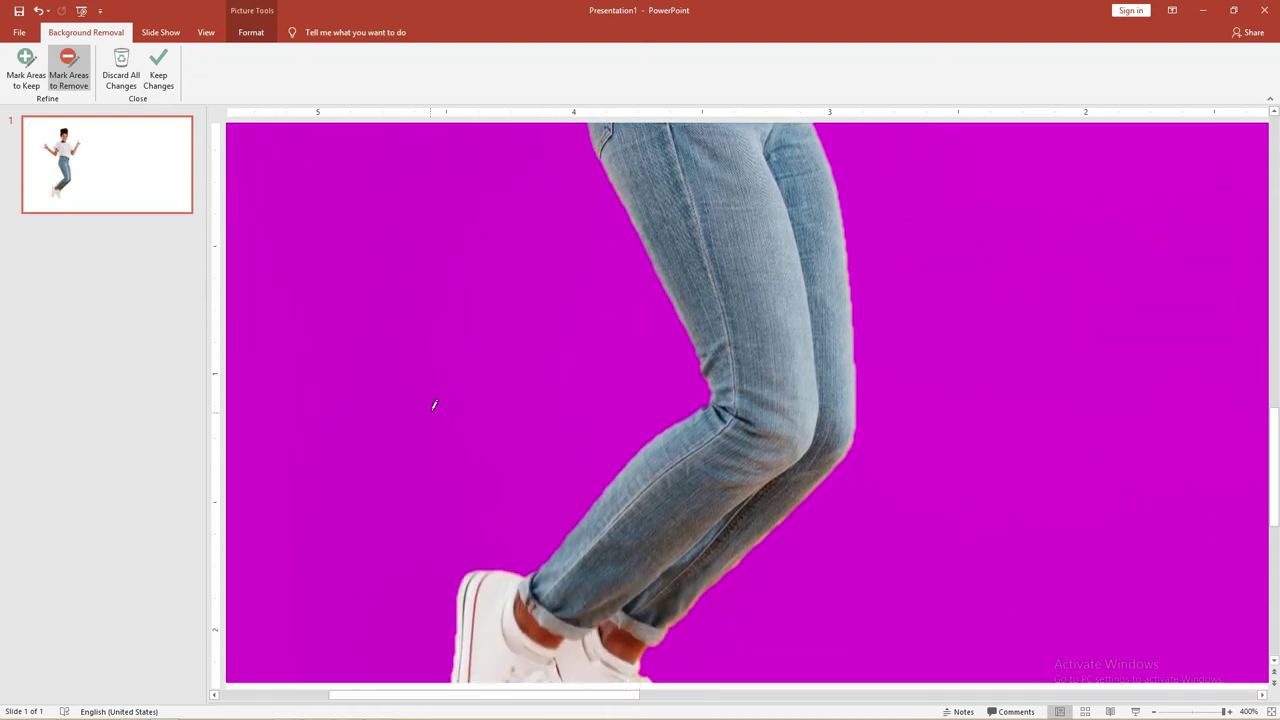
scroll(469, 389, "down", 2)
left_click(546, 597)
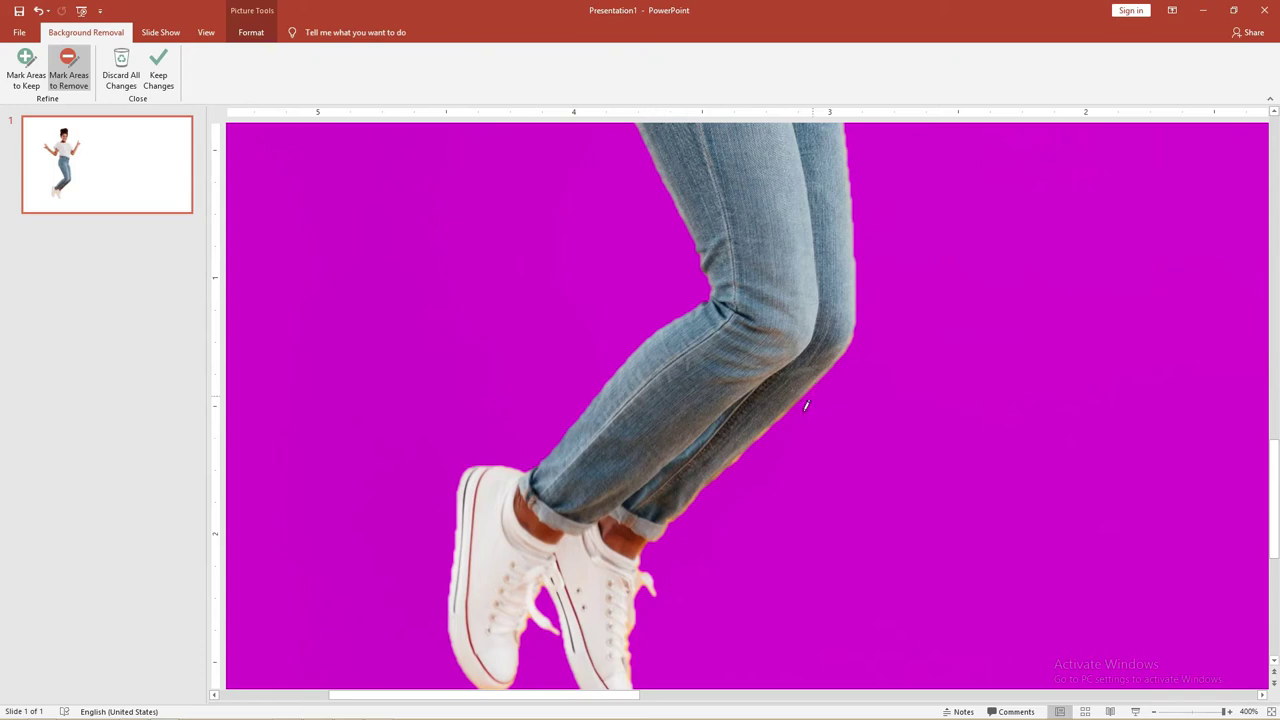
scroll(745, 458, "up", 1)
scroll(760, 440, "up", 2)
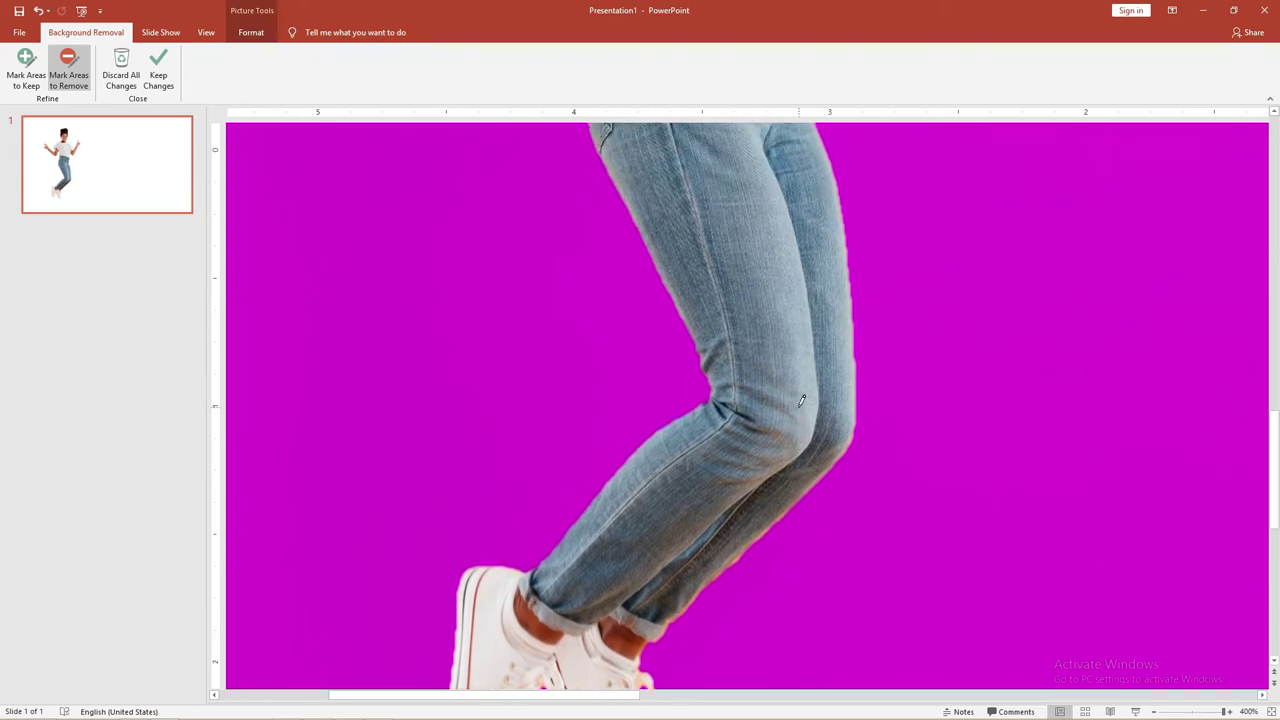
scroll(770, 430, "up", 3)
scroll(785, 415, "up", 3)
scroll(797, 400, "up", 3)
scroll(797, 400, "up", 1)
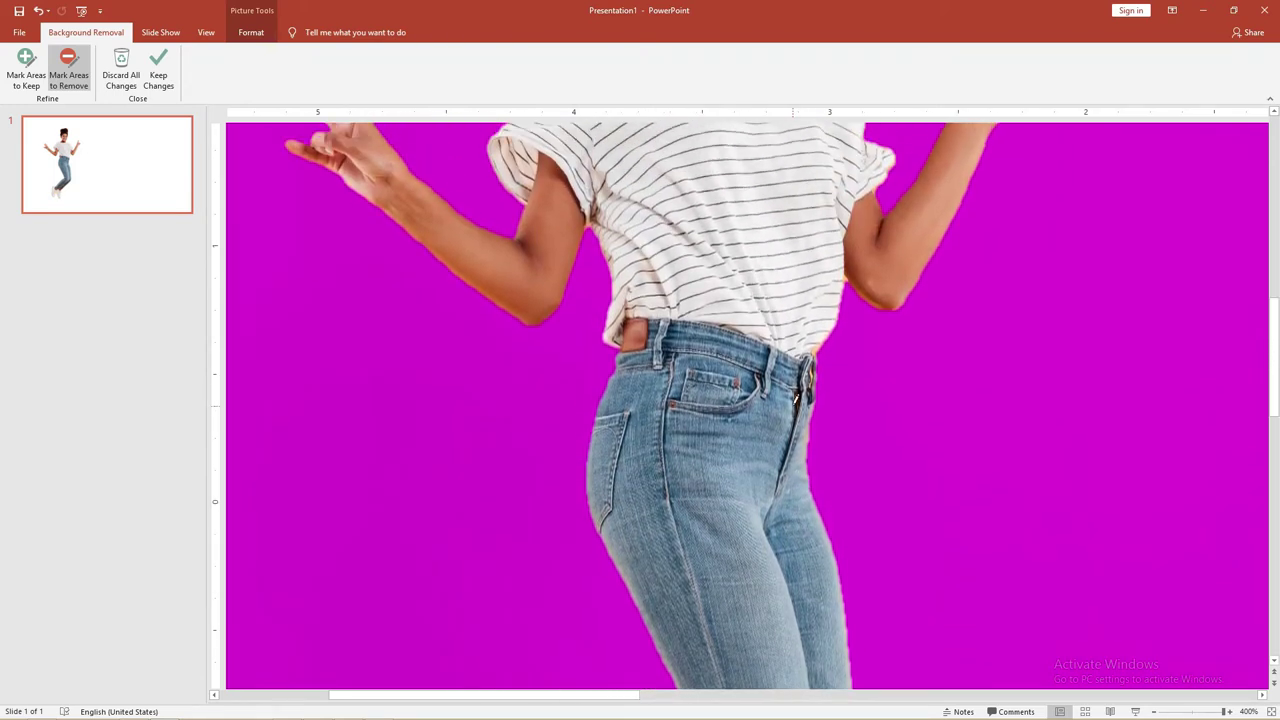
scroll(797, 400, "up", 1)
scroll(796, 400, "up", 1)
scroll(795, 400, "up", 1)
scroll(795, 400, "up", 1)
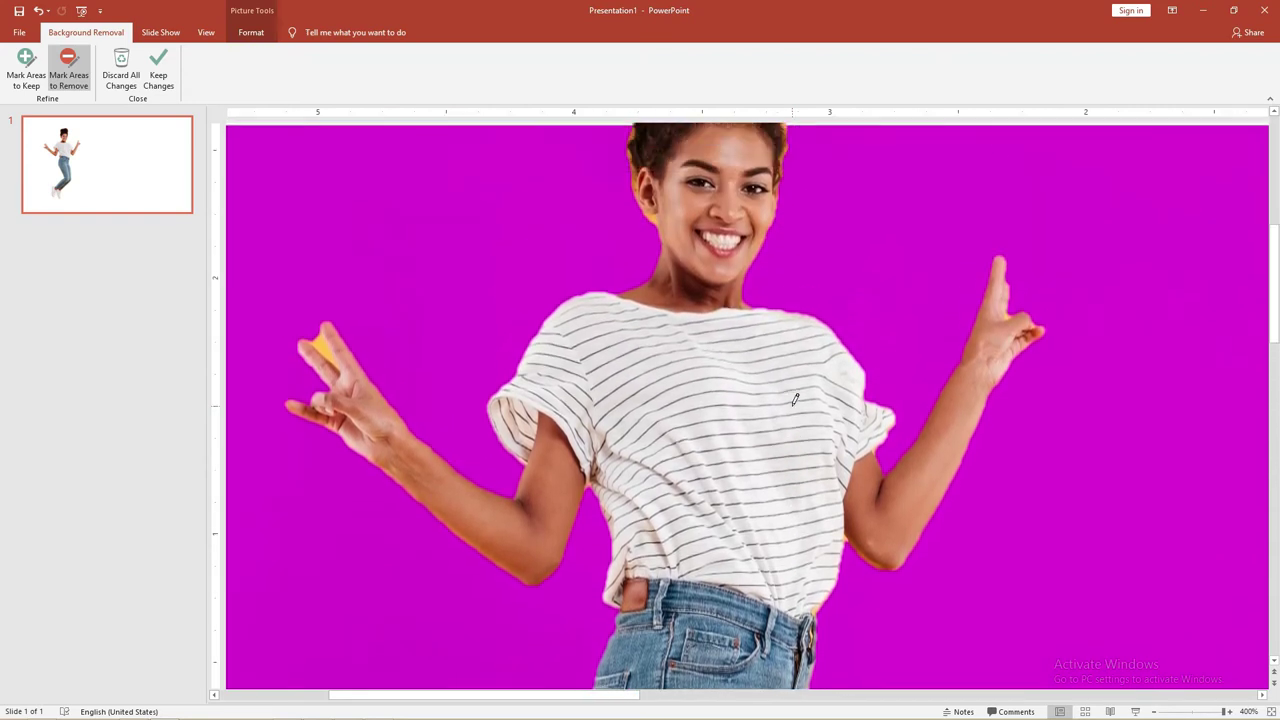
scroll(795, 400, "up", 1)
scroll(330, 380, "up", 1)
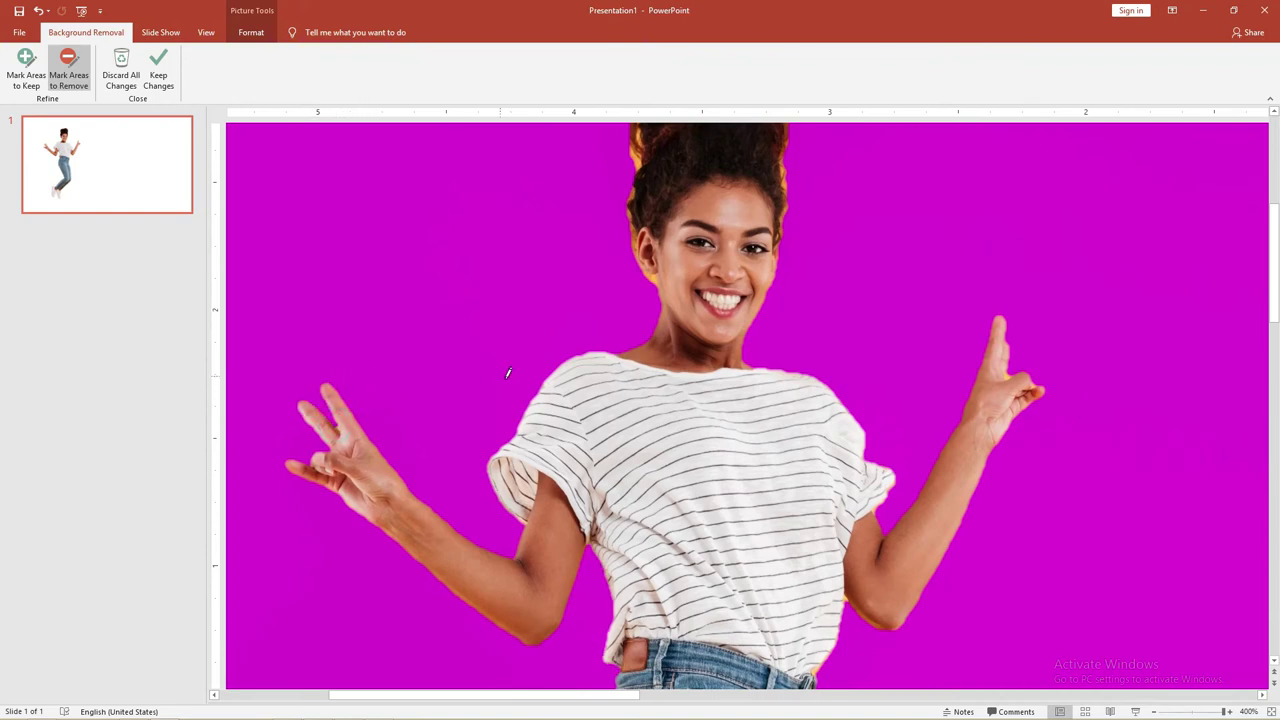
scroll(470, 445, "down", 1)
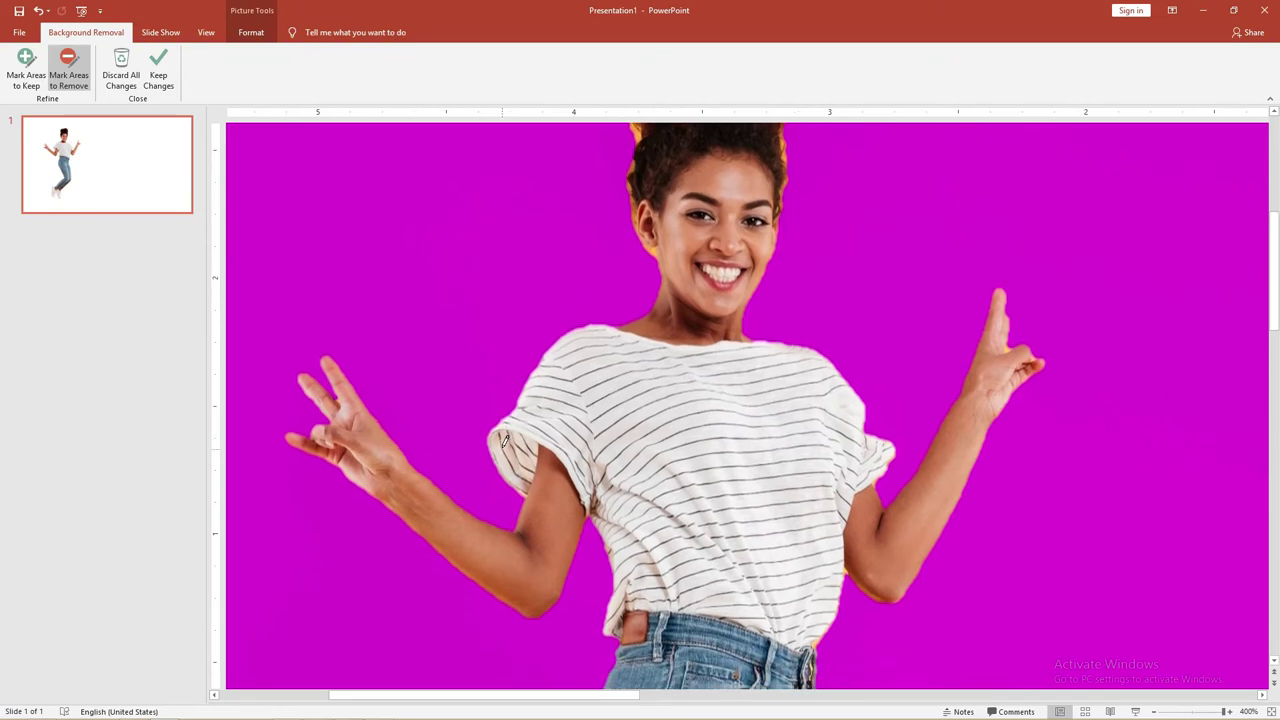
key("Escape")
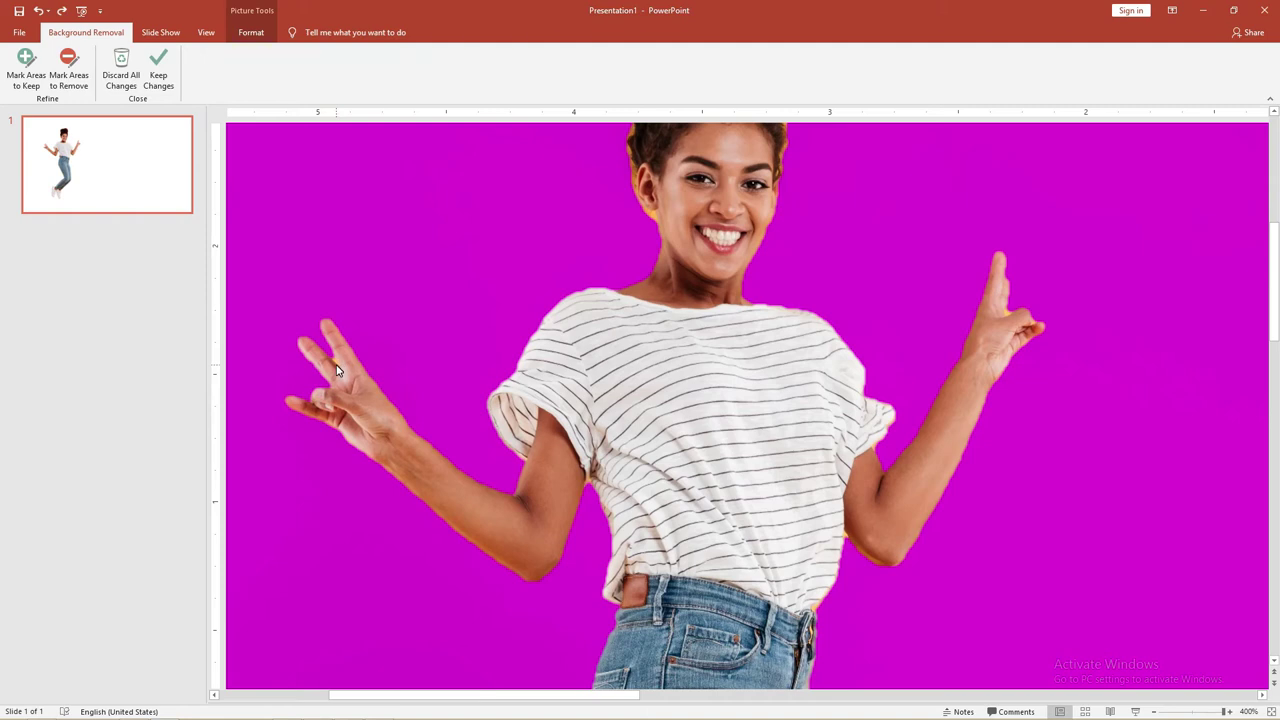
Step: With Mark Areas to Remove, mark the yellow fringe at the hair bun's top and edges
left_click(68, 72)
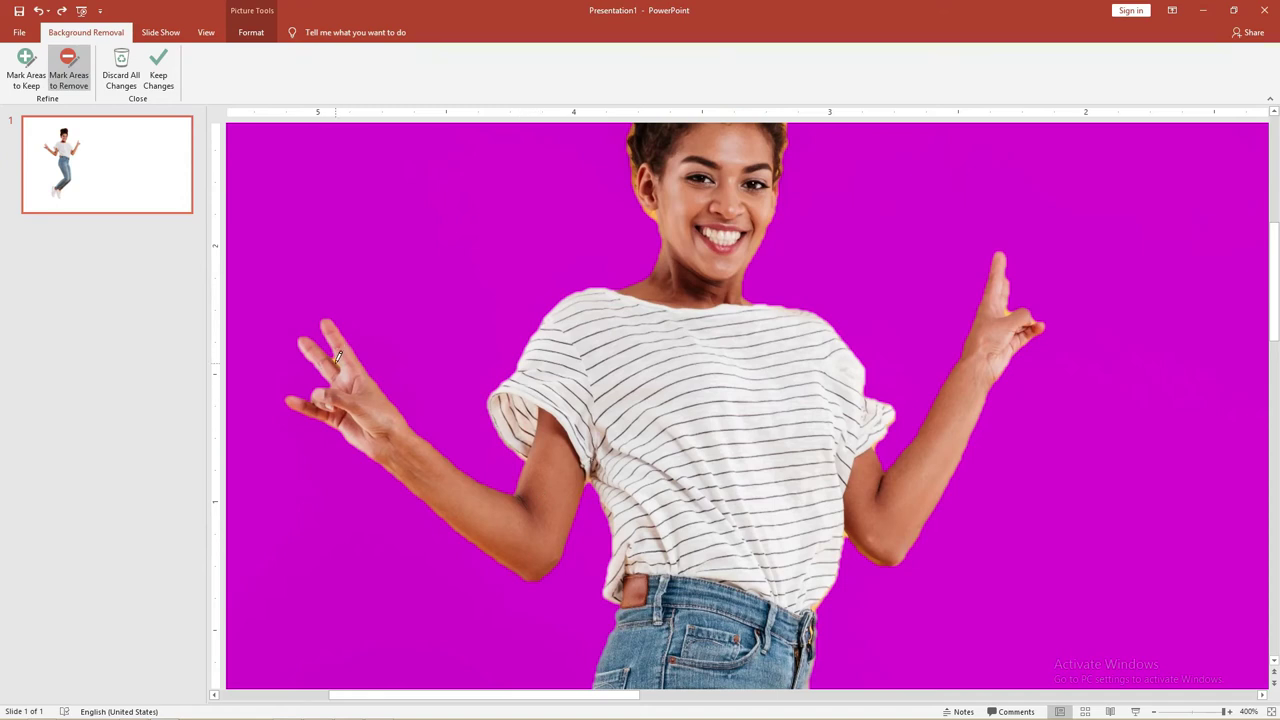
left_click_drag(338, 355, 330, 358)
scroll(1271, 375, "down", 5)
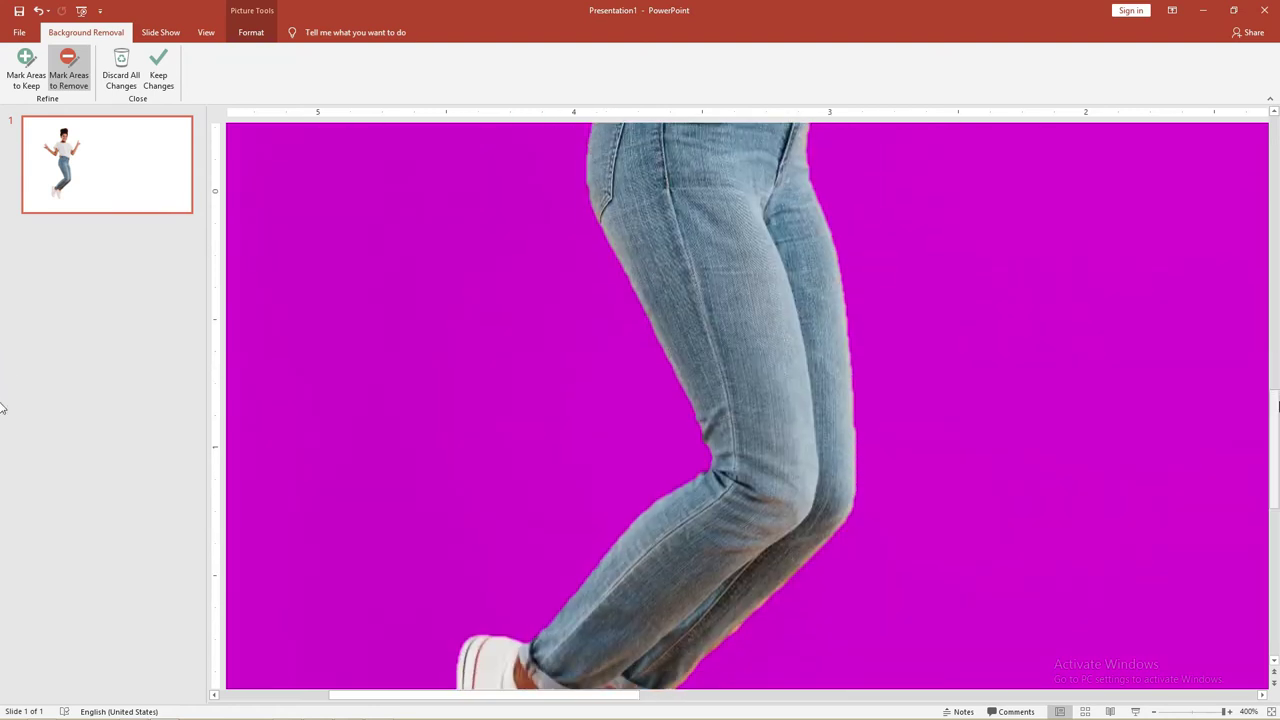
scroll(1268, 378, "up", 3)
scroll(1268, 378, "up", 1)
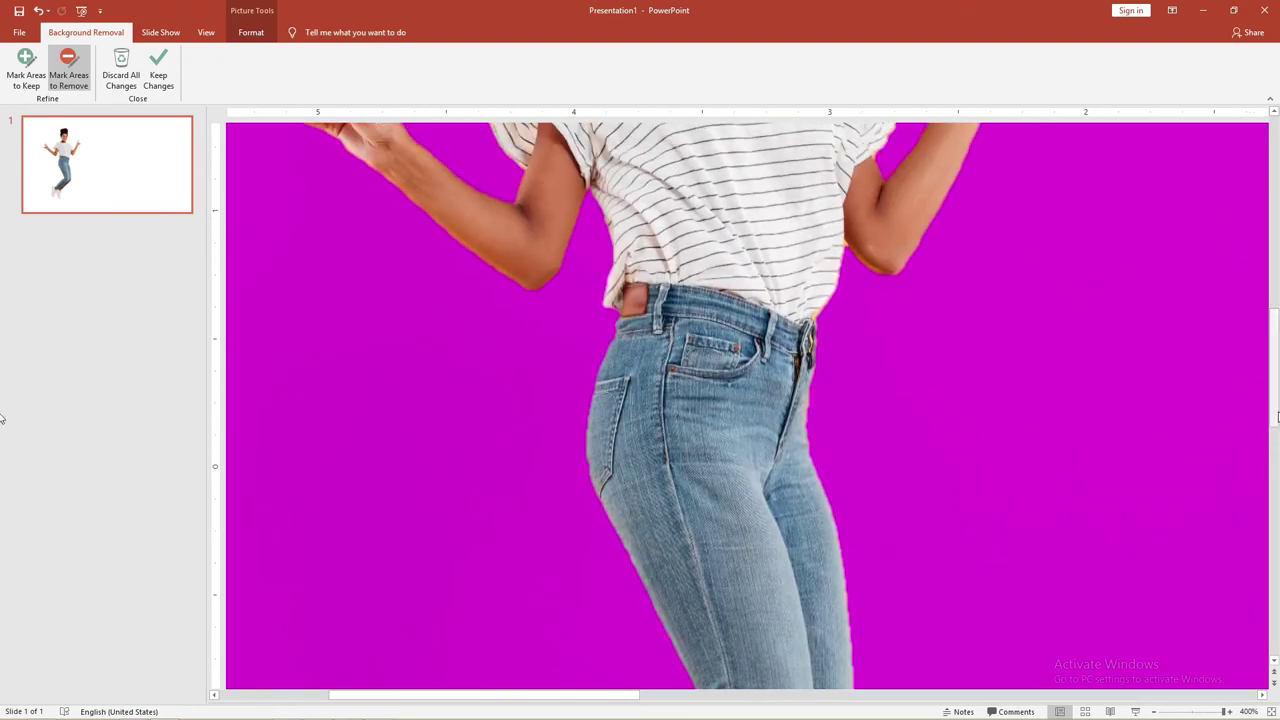
left_click_drag(1274, 410, 1274, 187)
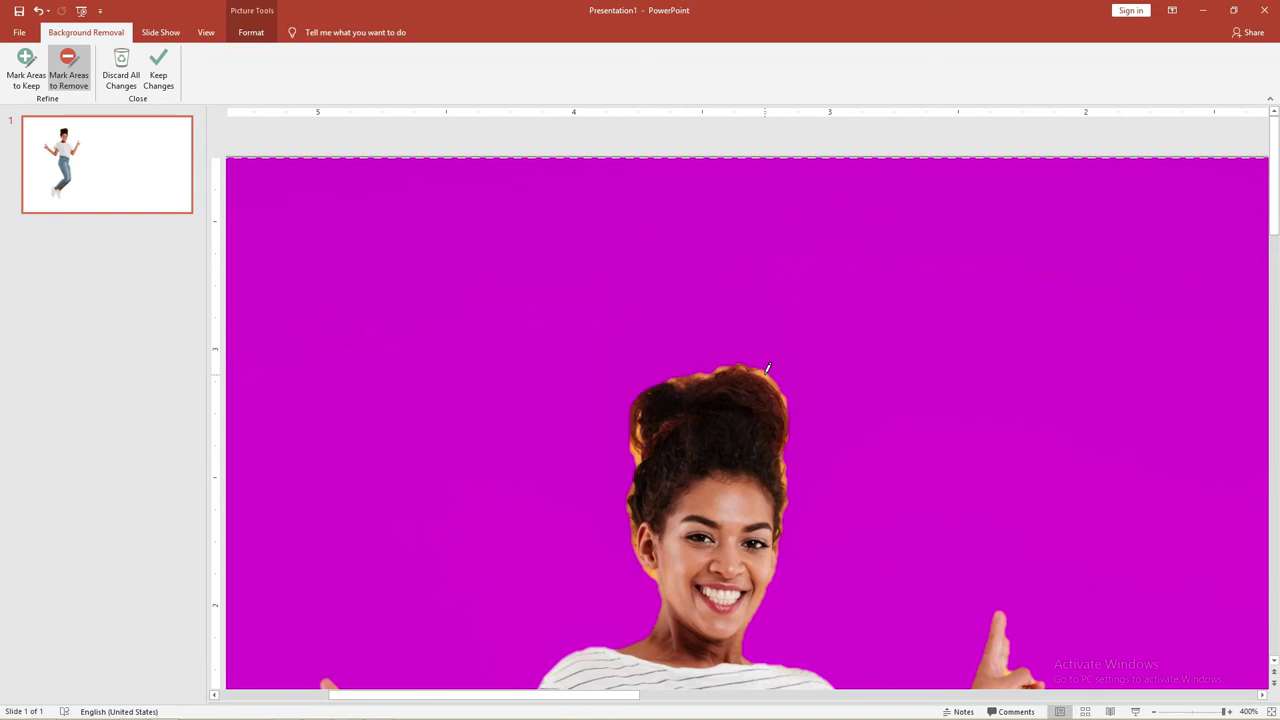
left_click_drag(792, 400, 760, 362)
left_click_drag(634, 458, 630, 446)
left_click_drag(794, 476, 786, 468)
left_click_drag(631, 462, 636, 446)
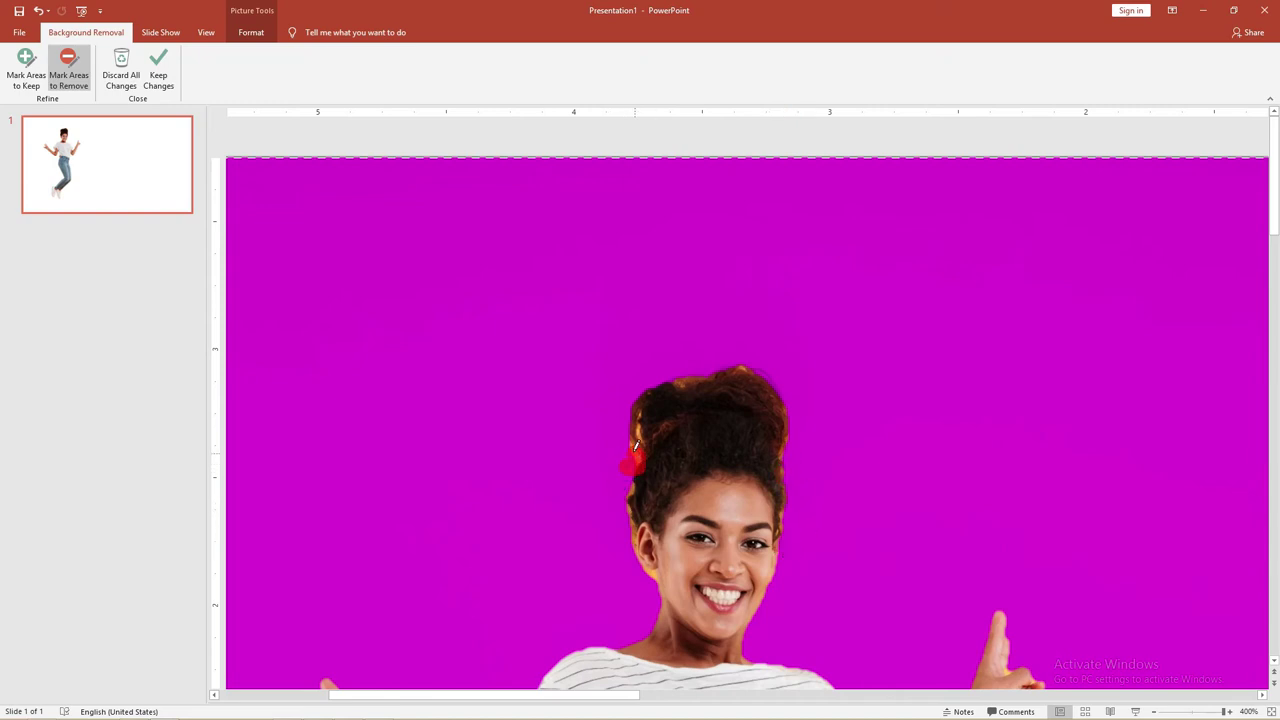
Step: Mark the remaining background along the top and left edge of the hair for removal
left_click(638, 428)
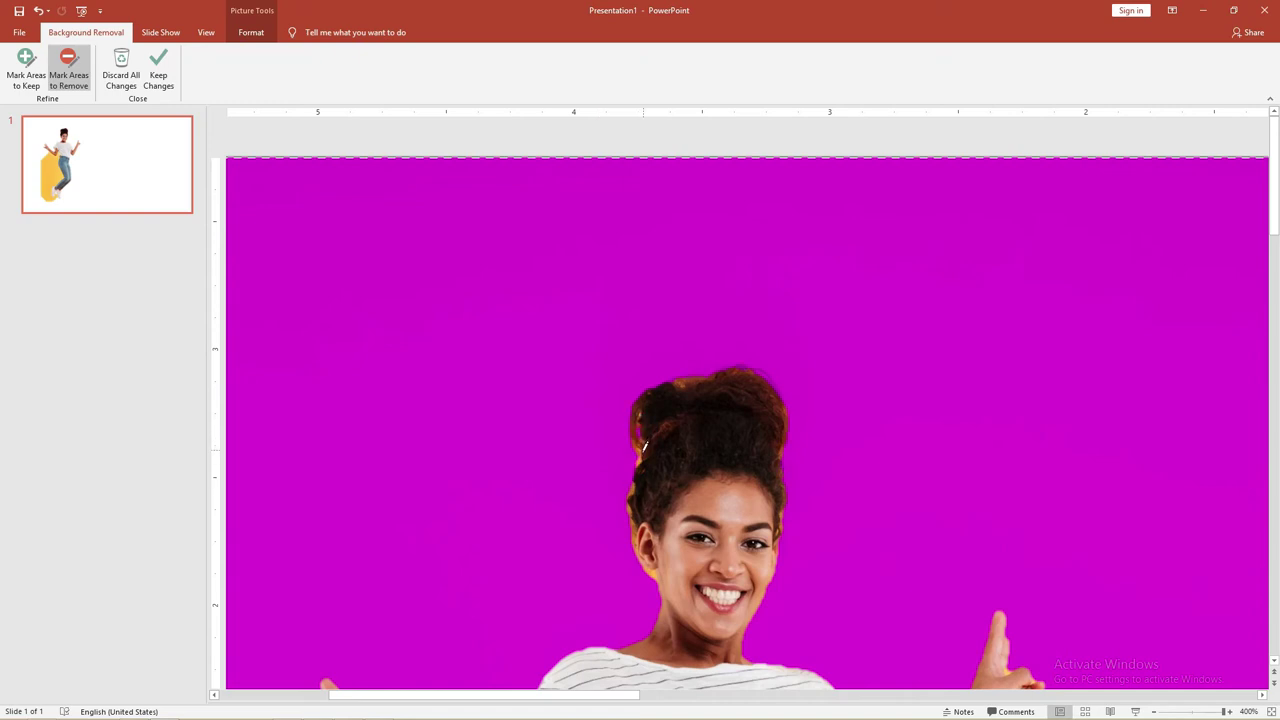
left_click(640, 457)
left_click(682, 377)
left_click(638, 437)
left_click(641, 446)
left_click(642, 408)
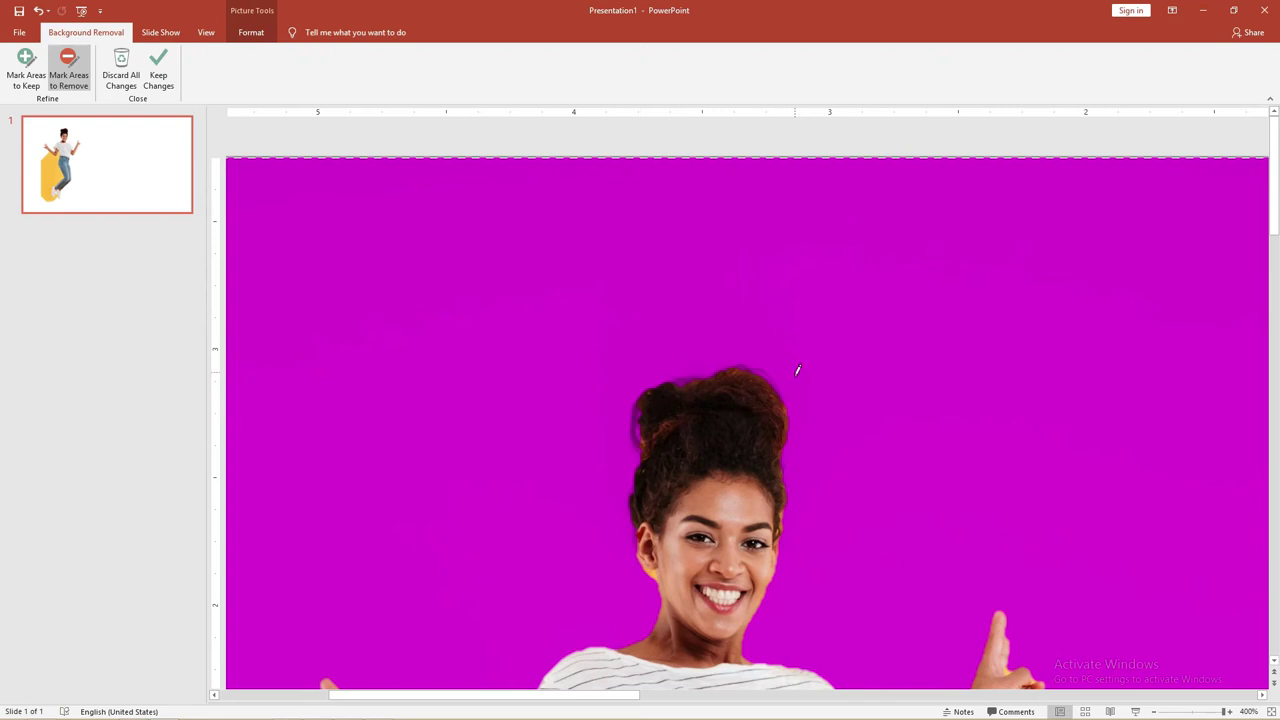
Step: Mark the large yellow patch beside the woman's torso and hips for removal, then zoom out to 100%
scroll(779, 522, "down", 3)
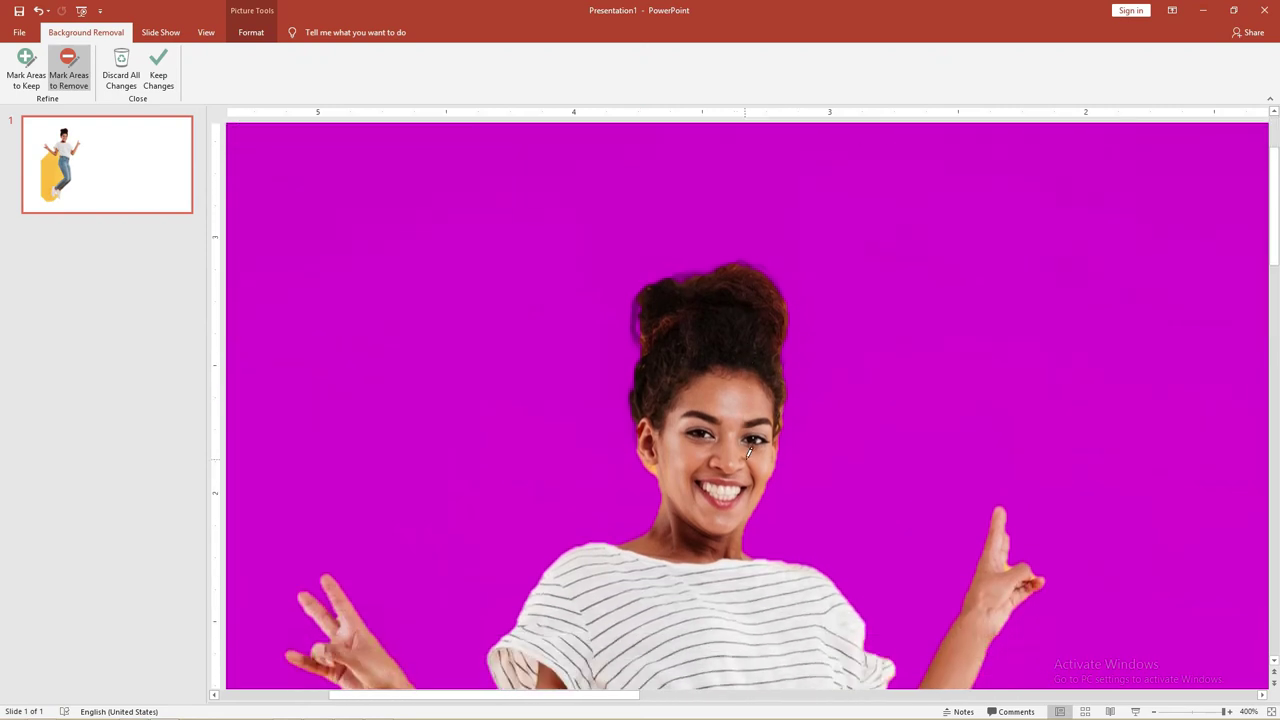
scroll(748, 455, "down", 2)
scroll(750, 455, "down", 1)
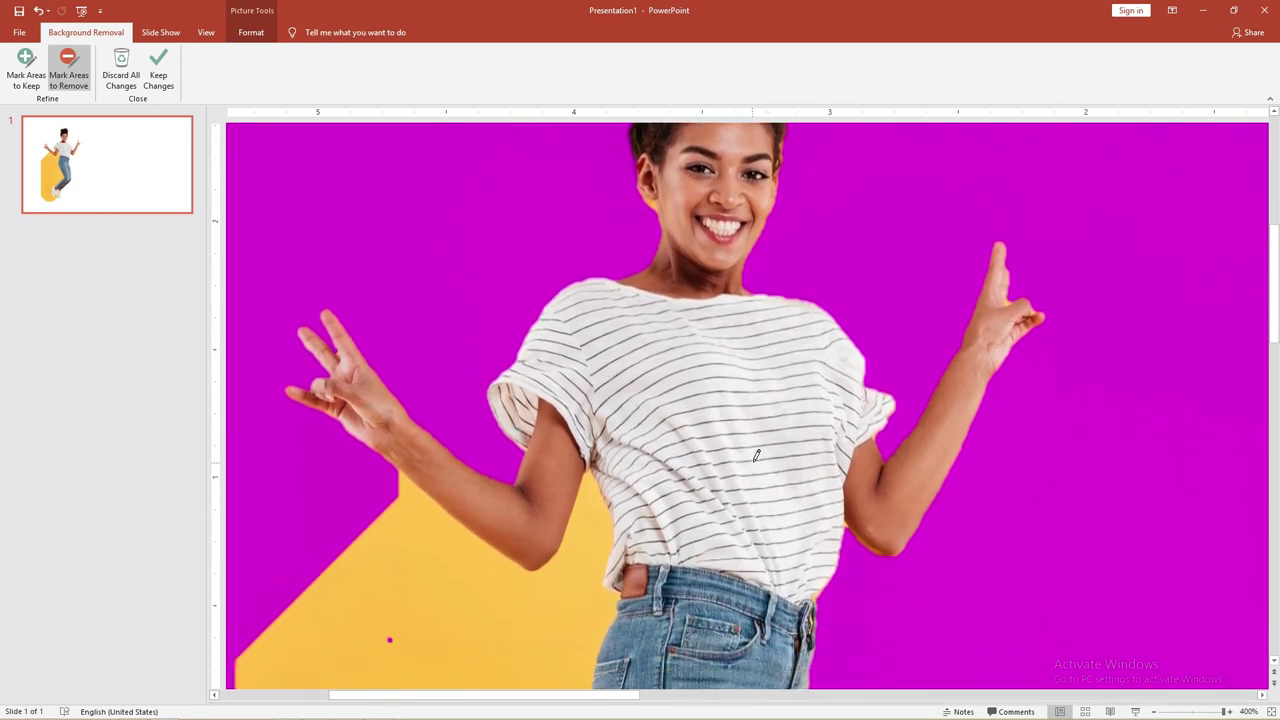
scroll(760, 455, "down", 1)
scroll(767, 455, "down", 1)
scroll(566, 409, "down", 1)
scroll(586, 366, "down", 1)
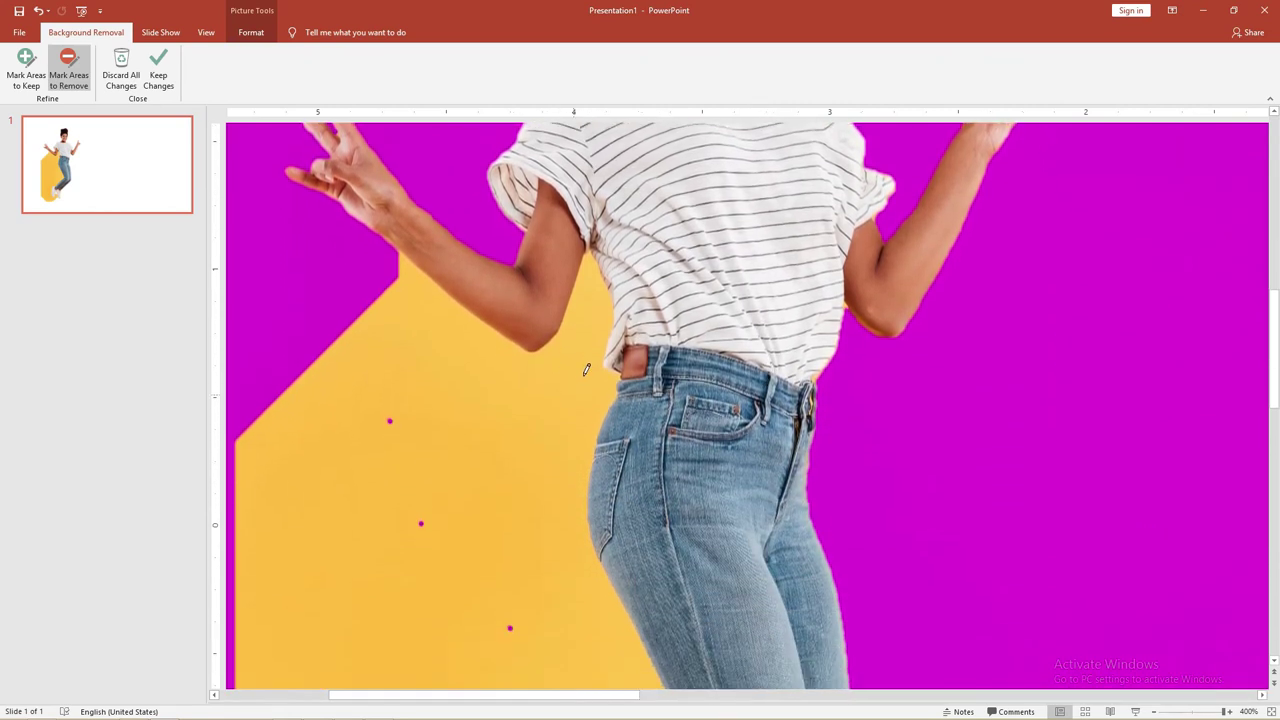
scroll(495, 390, "down", 1)
left_click(492, 394)
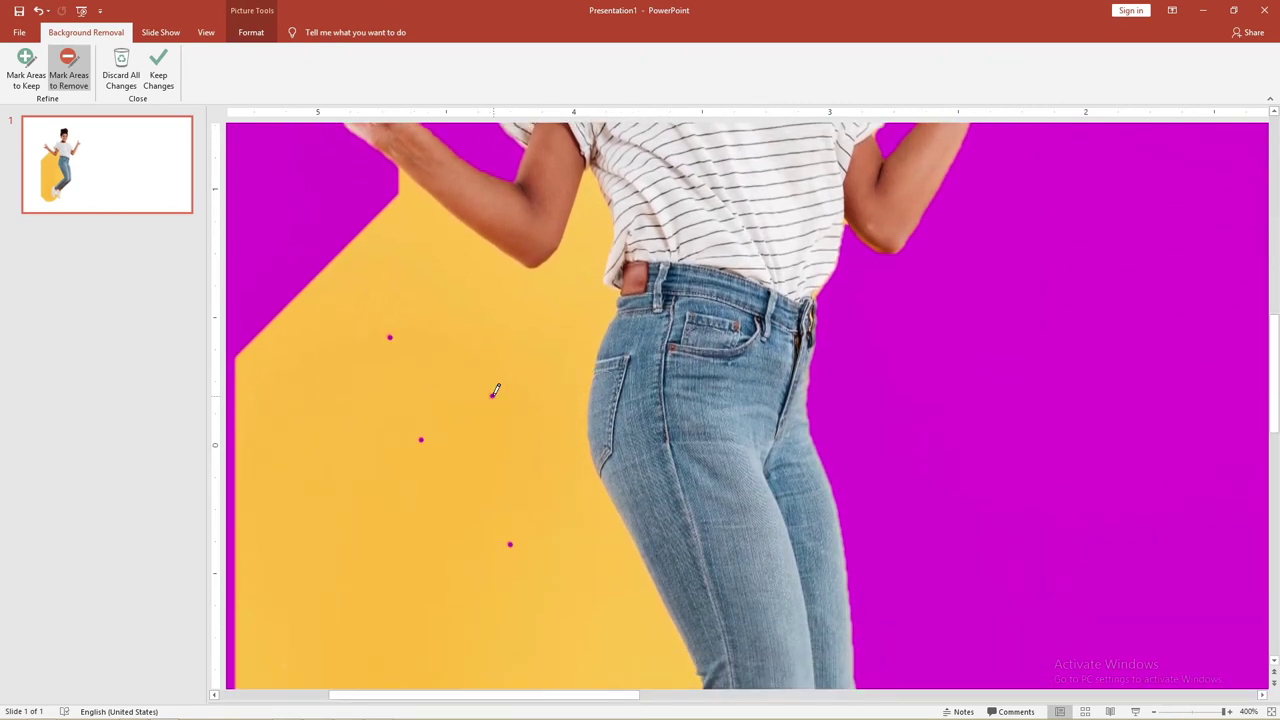
left_click(441, 335)
mouse_move(314, 329)
left_mouse_down()
mouse_move(470, 524)
mouse_move(478, 505)
left_mouse_up()
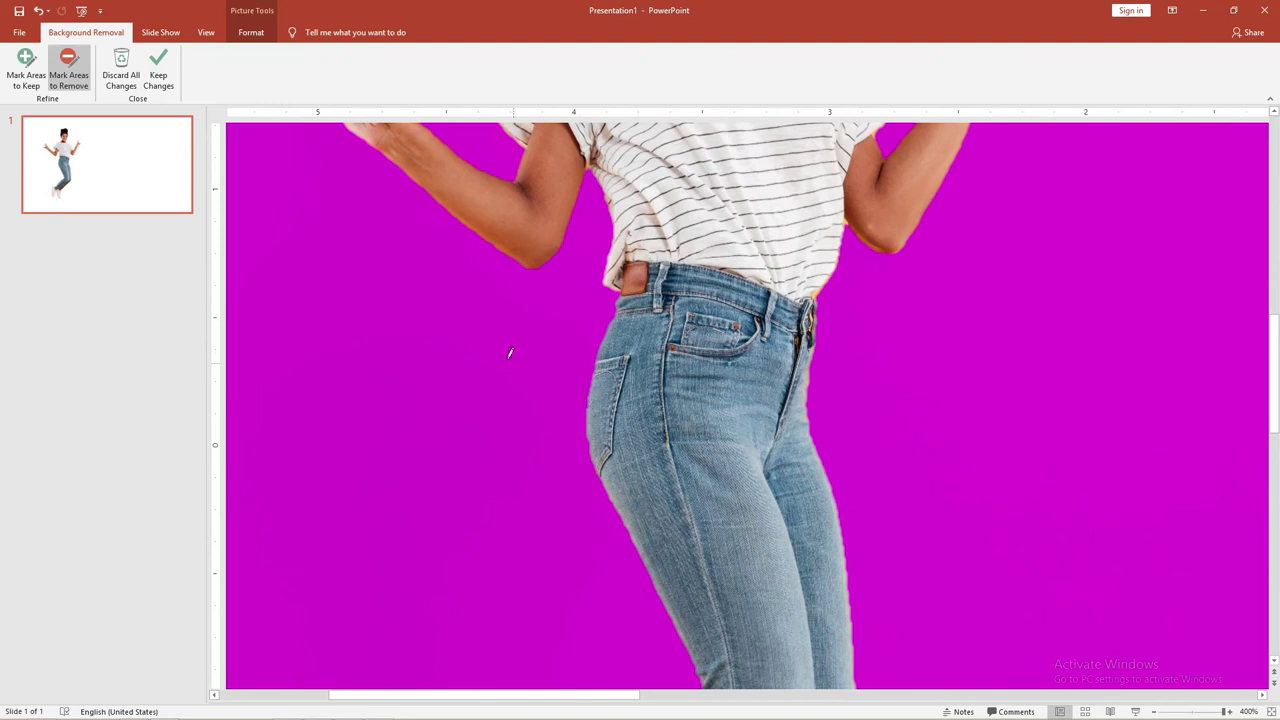
scroll(510, 350, "down", 5, "ctrl")
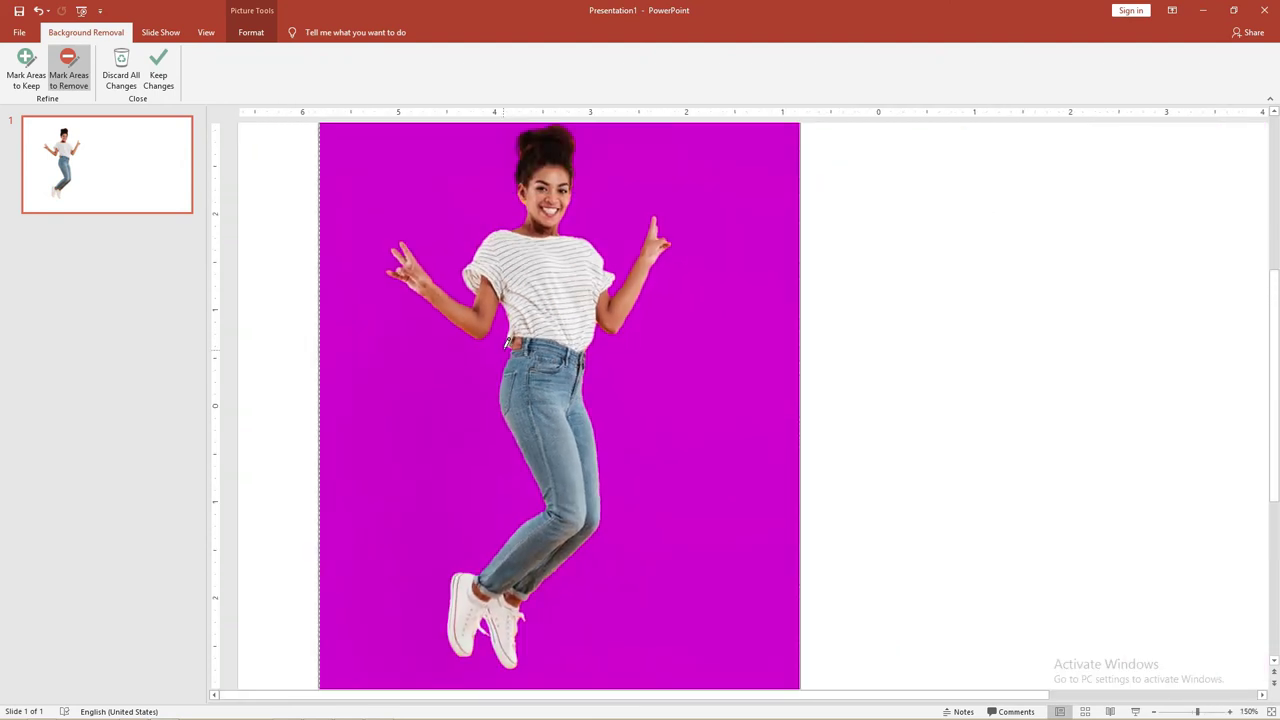
scroll(508, 343, "down", 1, "ctrl")
scroll(508, 343, "down", 2, "ctrl")
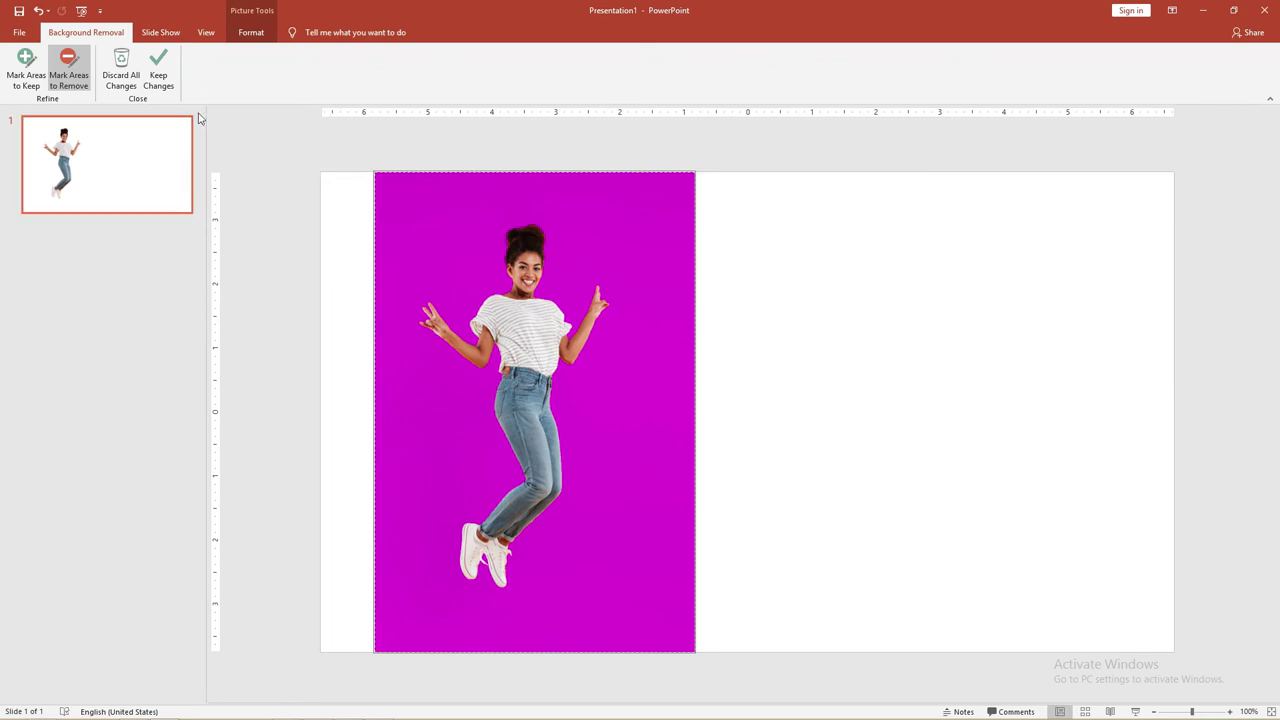
Step: Keep the background removal changes and move the cut-out woman further left
left_click(154, 65)
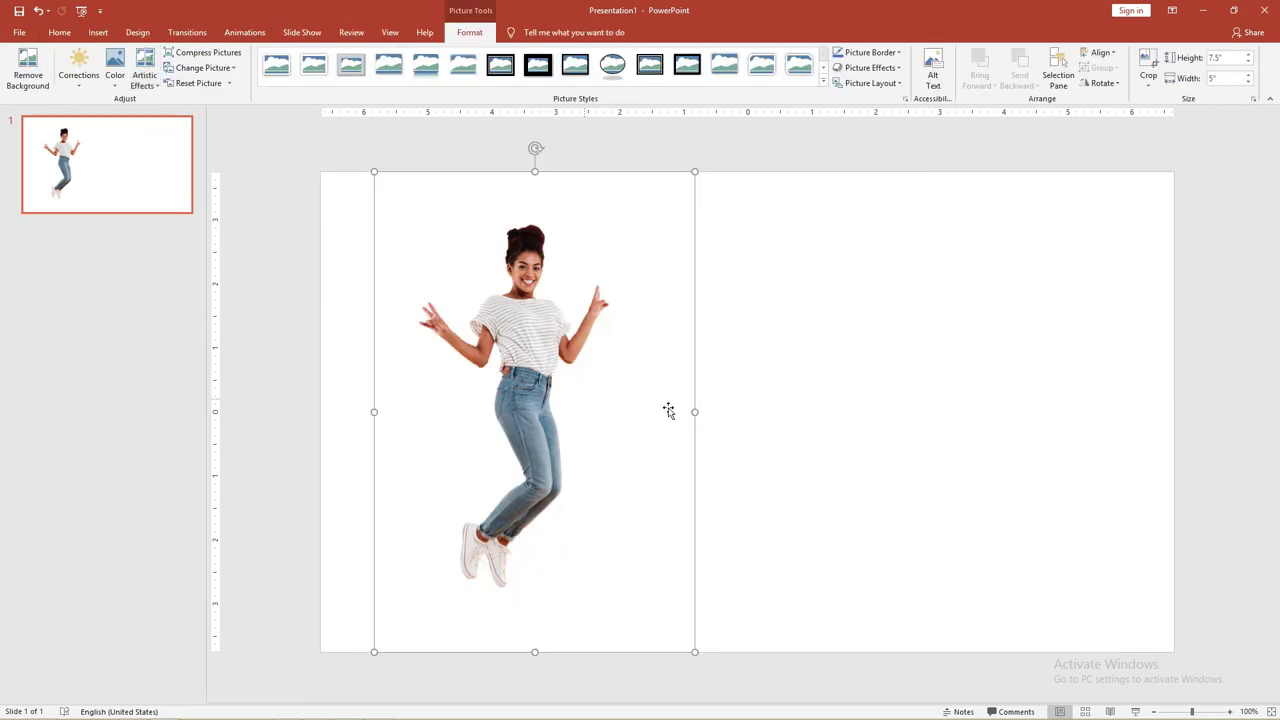
left_click(812, 398)
mouse_move(504, 383)
left_mouse_down()
mouse_move(521, 358)
mouse_move(523, 370)
left_mouse_up()
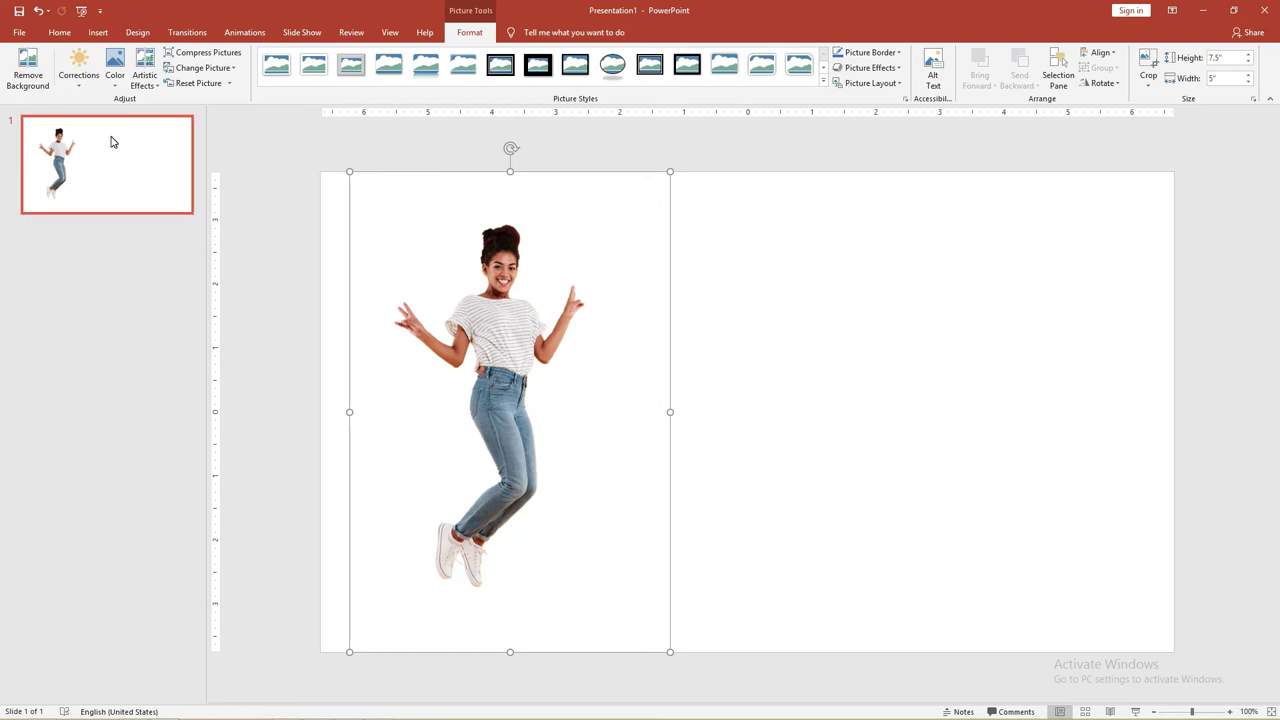
Step: Add a new slide with the pink watercolour layout, then return to slide 1's options
left_click(60, 32)
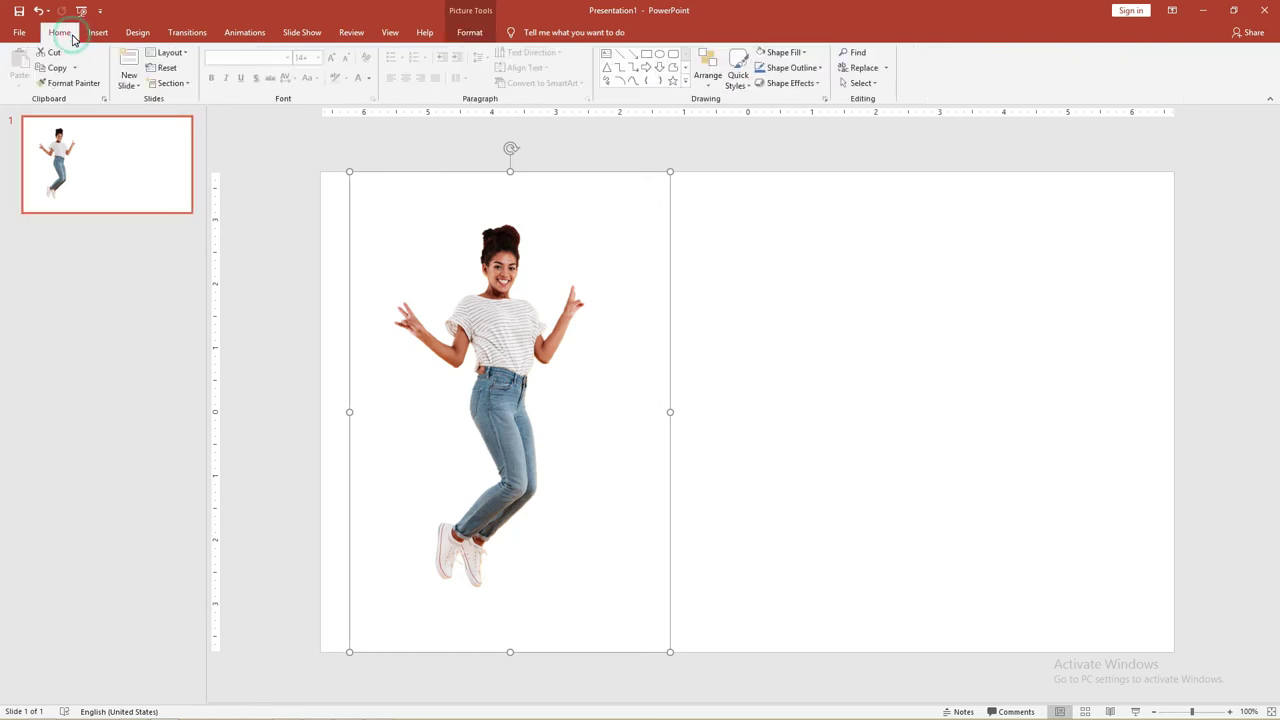
left_click(138, 88)
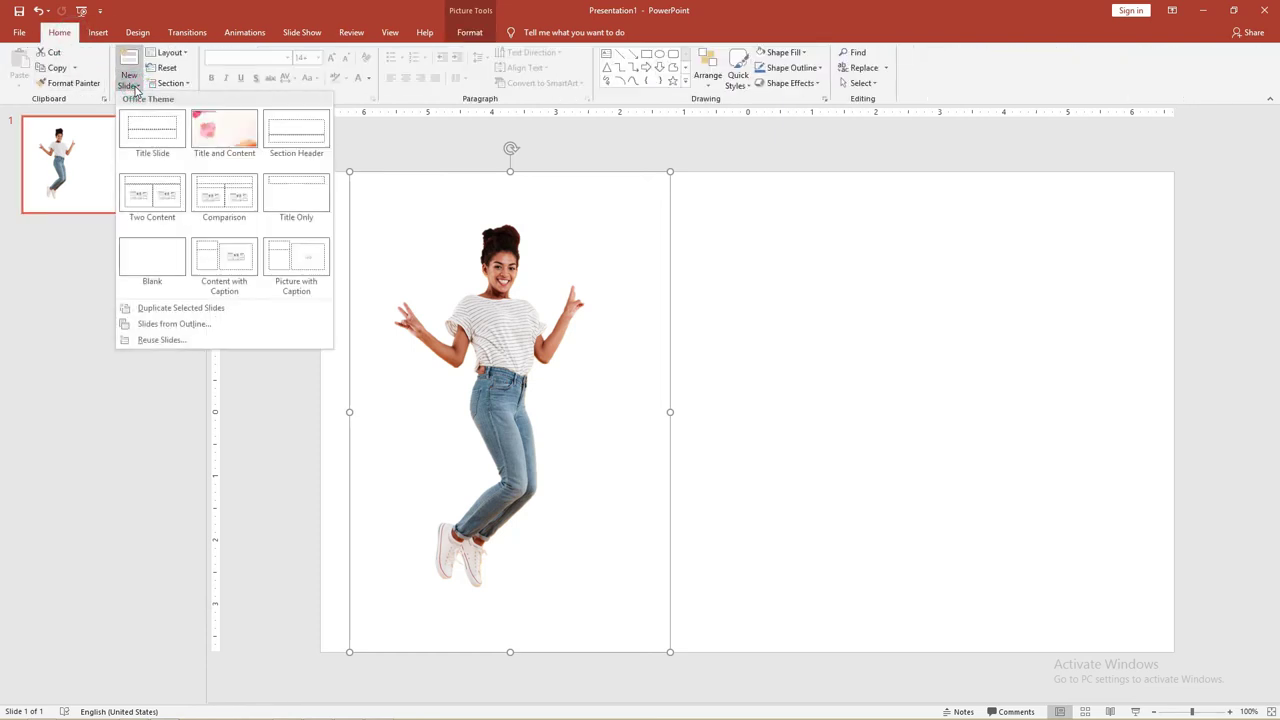
left_click(233, 123)
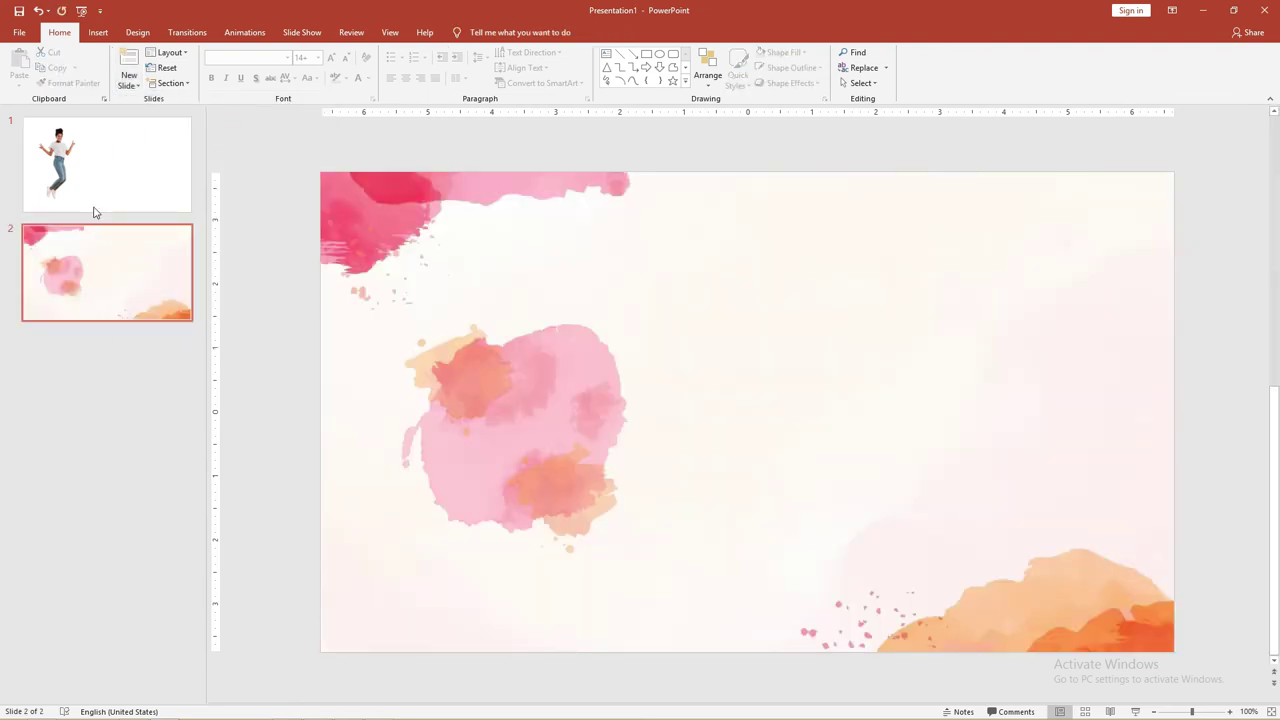
left_click(82, 172)
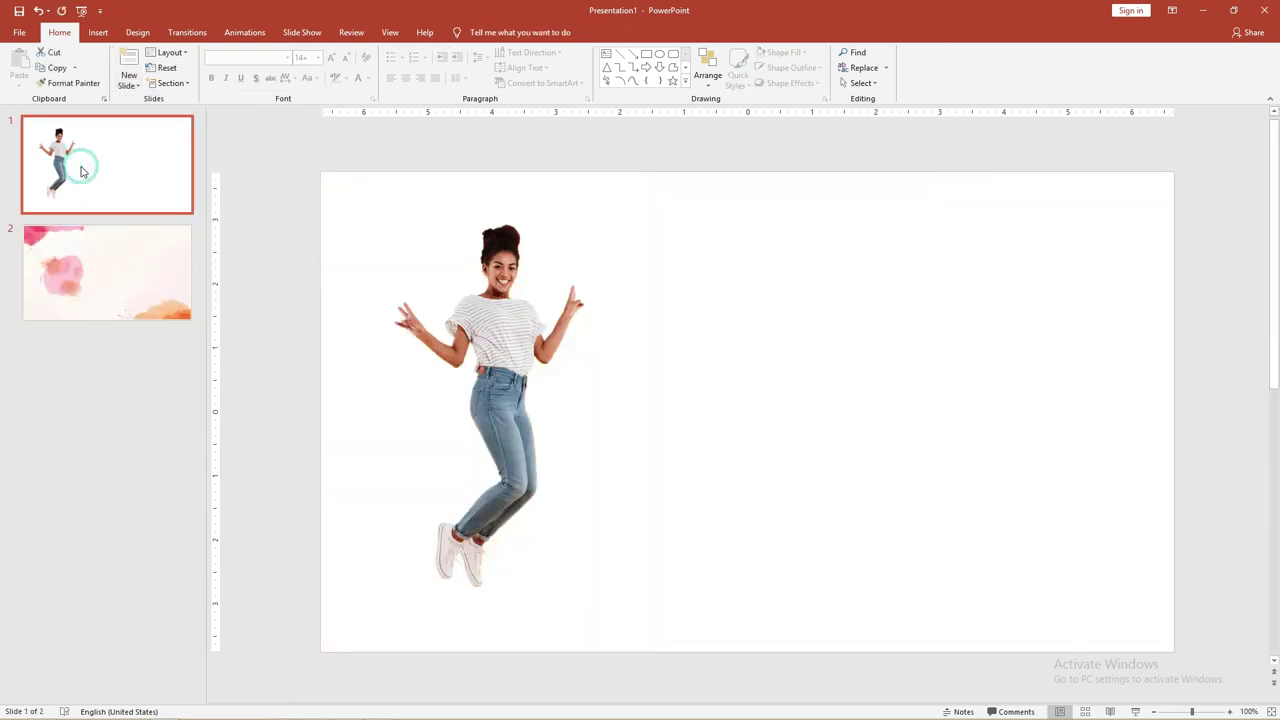
left_click(130, 82)
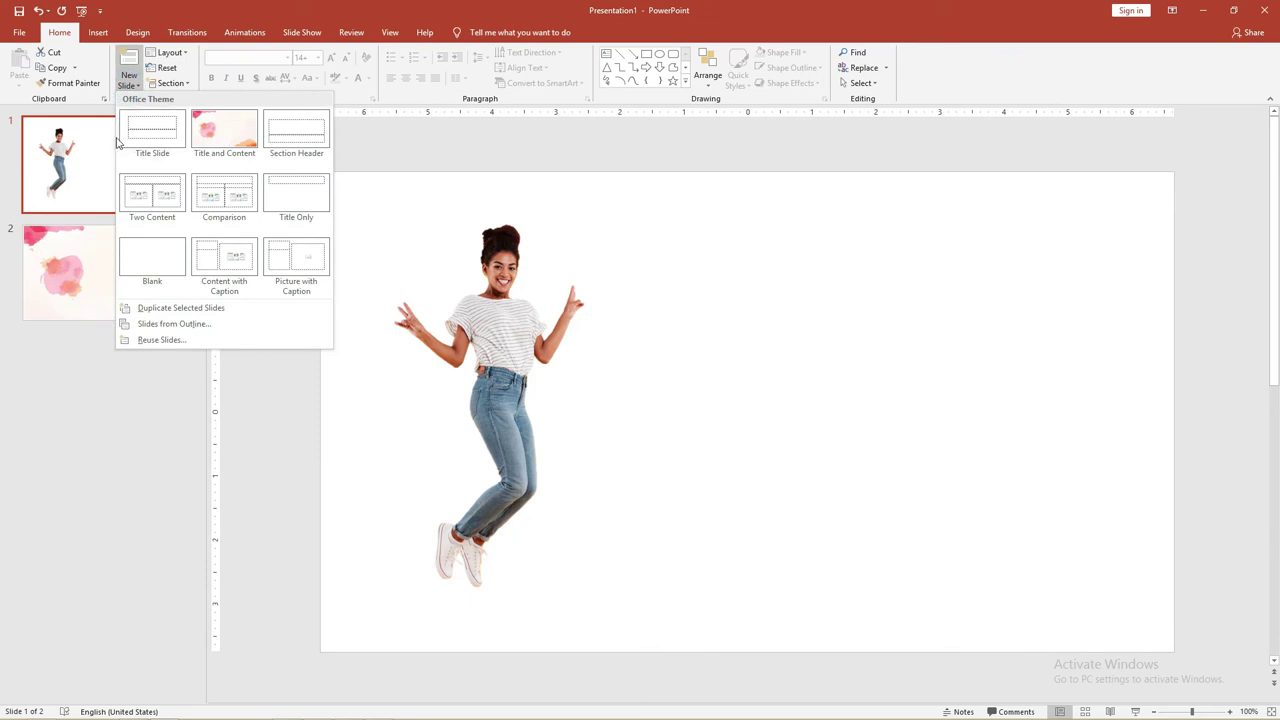
left_click(95, 139)
right_click(95, 139)
Step: Give slide 1 the watercolour layout and delete the extra second slide
mouse_move(189, 280)
left_click(309, 303)
left_click(127, 278)
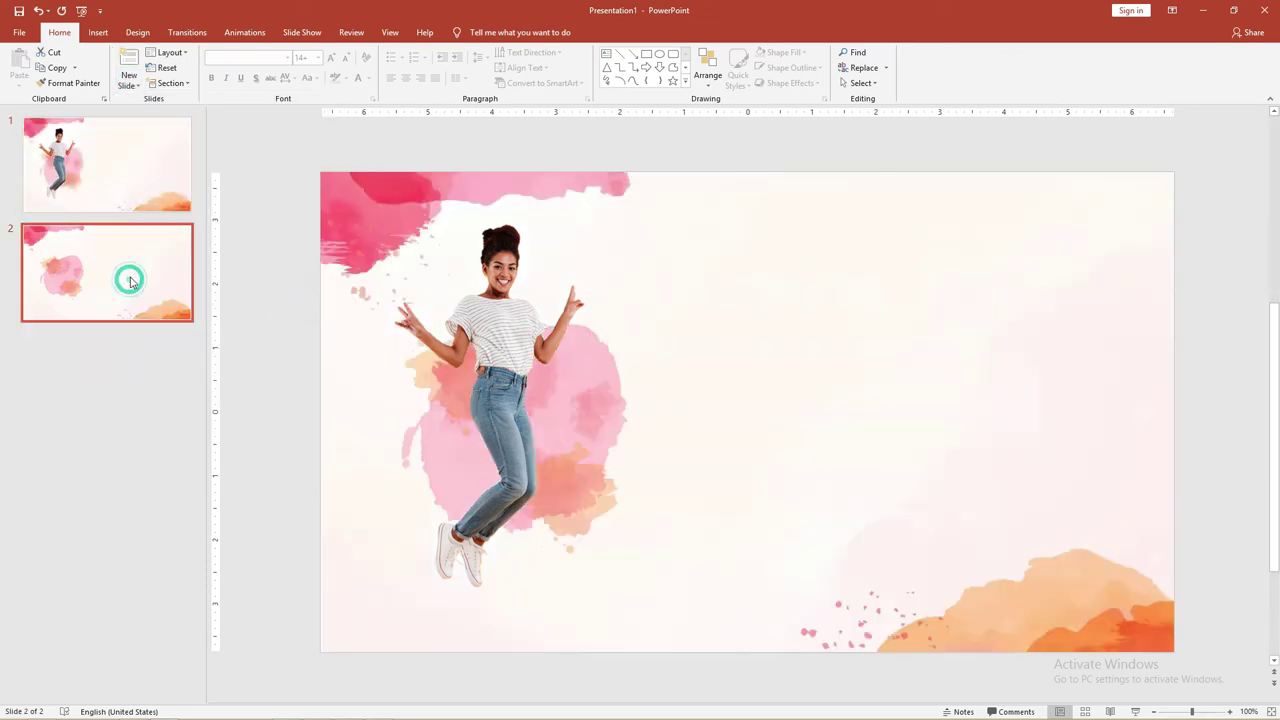
key("Delete")
Step: Resize the cut-out woman and reposition her on the slide's left side
left_click(590, 365)
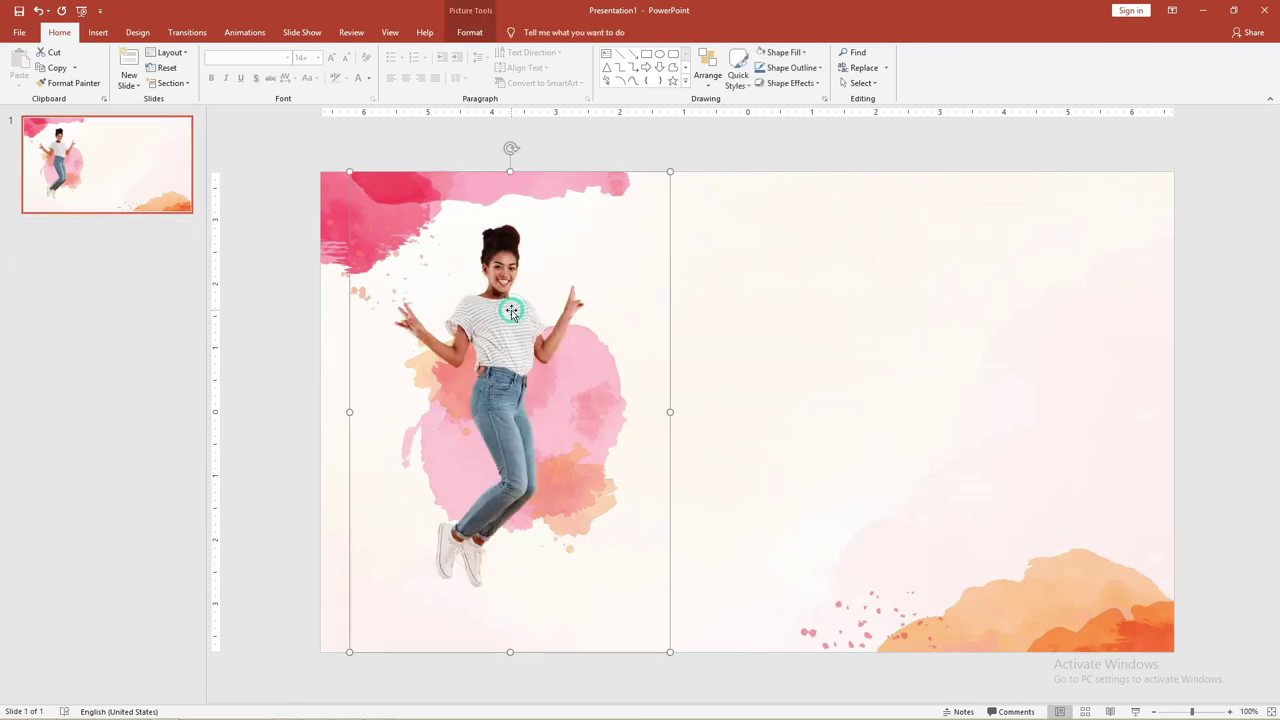
mouse_move(671, 172)
left_mouse_down()
mouse_move(635, 237)
mouse_move(634, 177)
left_mouse_up()
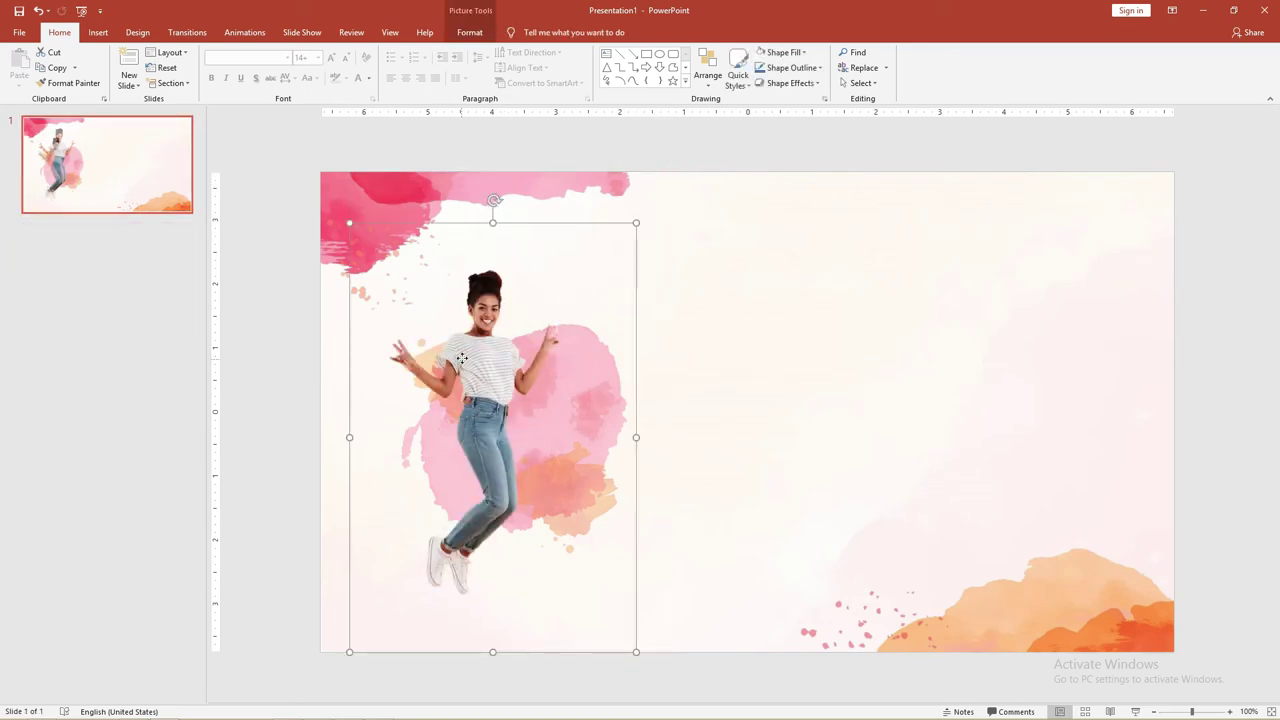
left_click_drag(578, 429, 620, 449)
left_click_drag(683, 626, 803, 677)
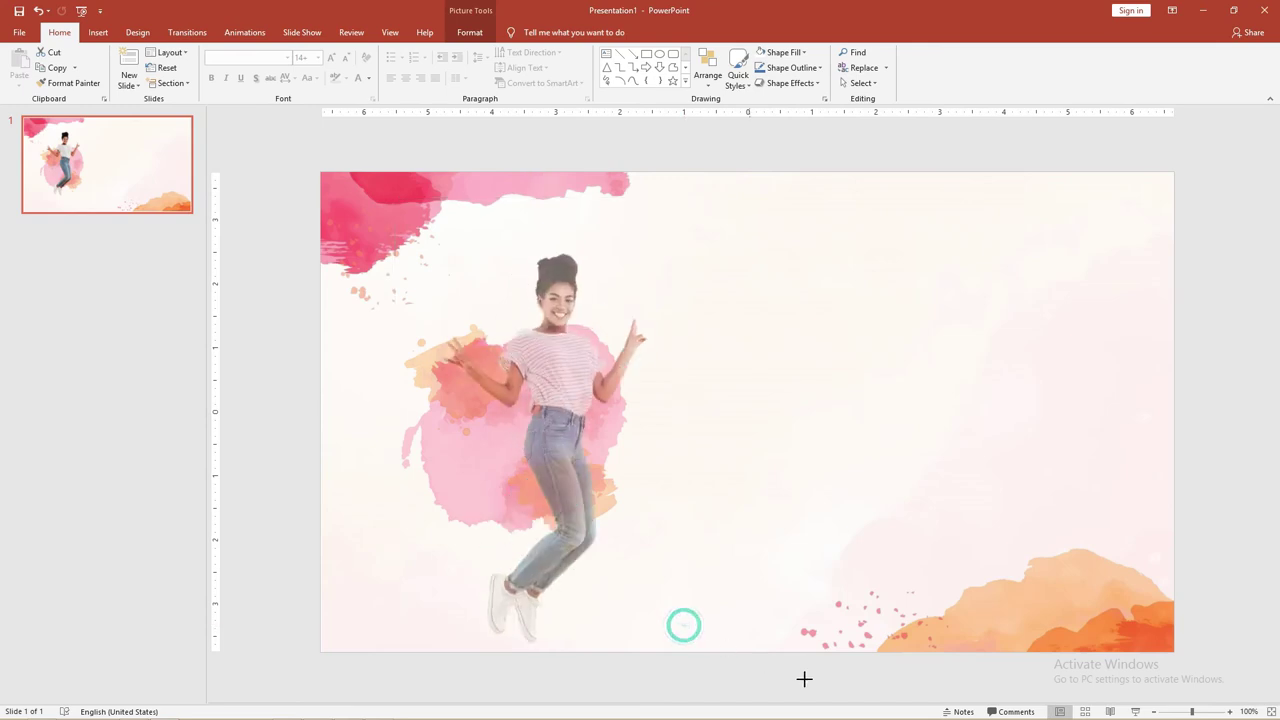
left_click_drag(611, 466, 538, 390)
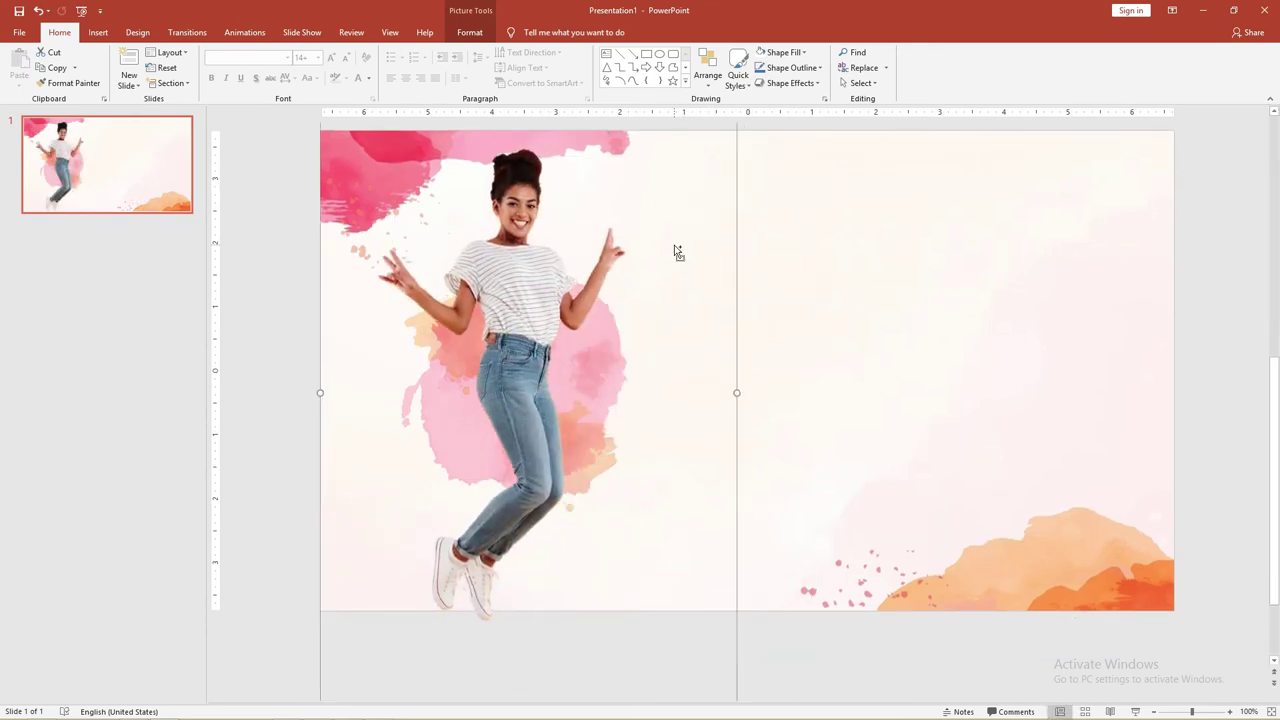
scroll(674, 245, "down", 3)
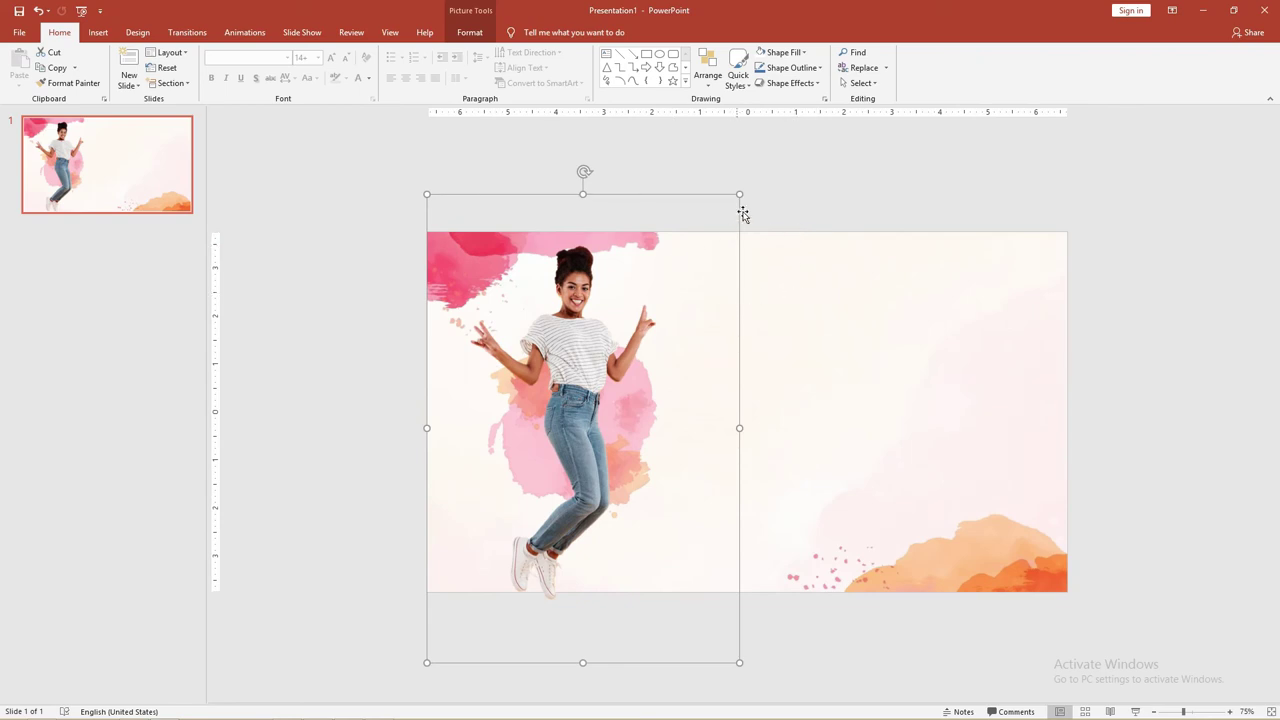
left_click_drag(739, 194, 705, 245)
left_click_drag(563, 369, 578, 338)
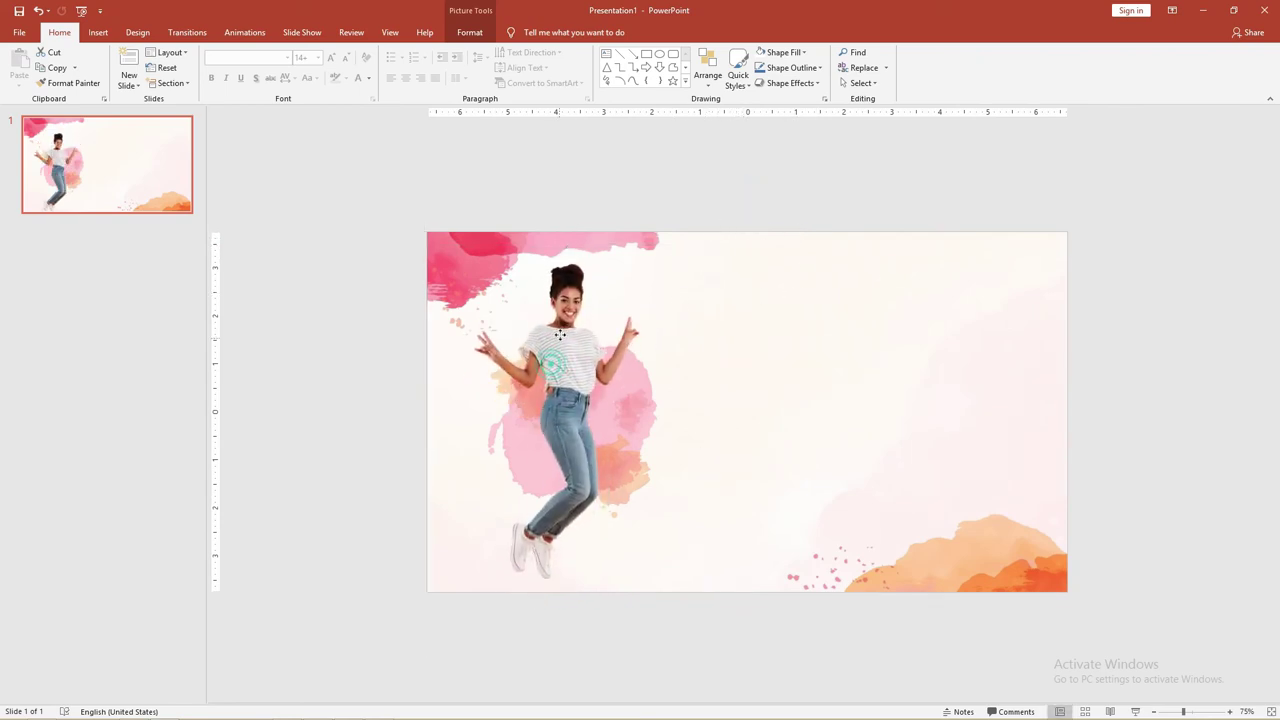
left_click(771, 209)
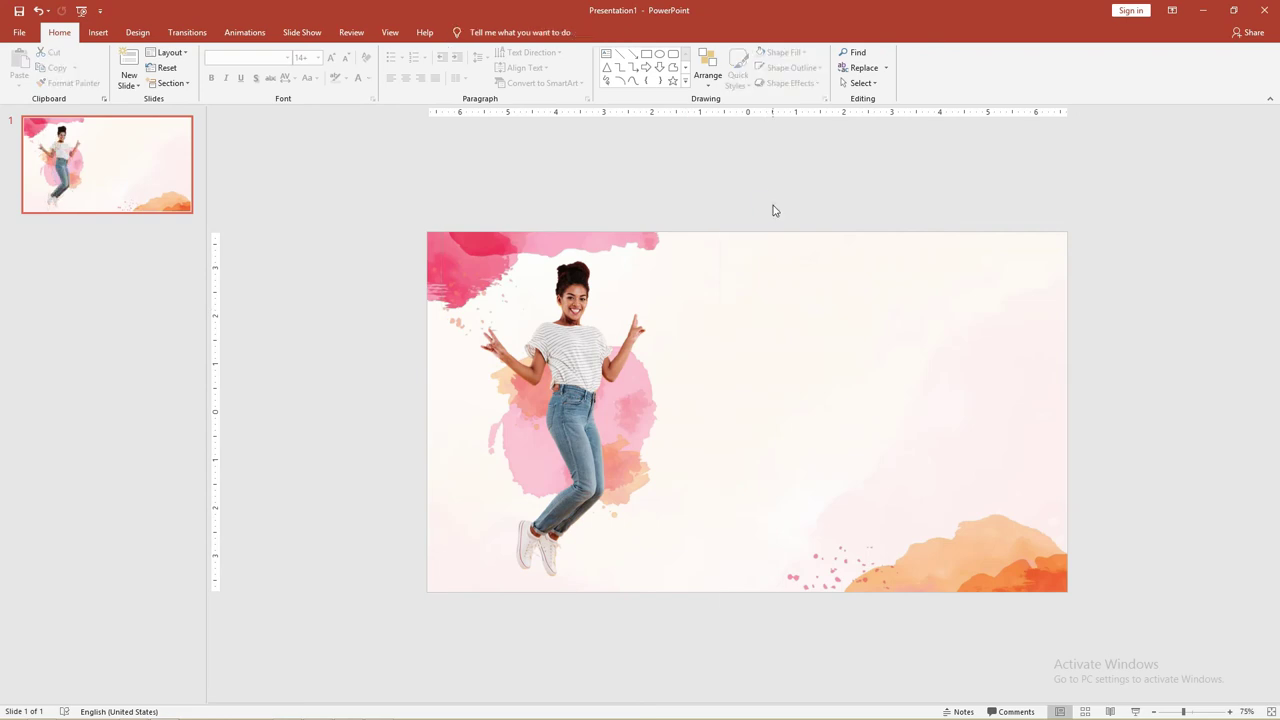
Step: Draw a text box right of the woman and type the title 'Our Presentation'
left_click(97, 33)
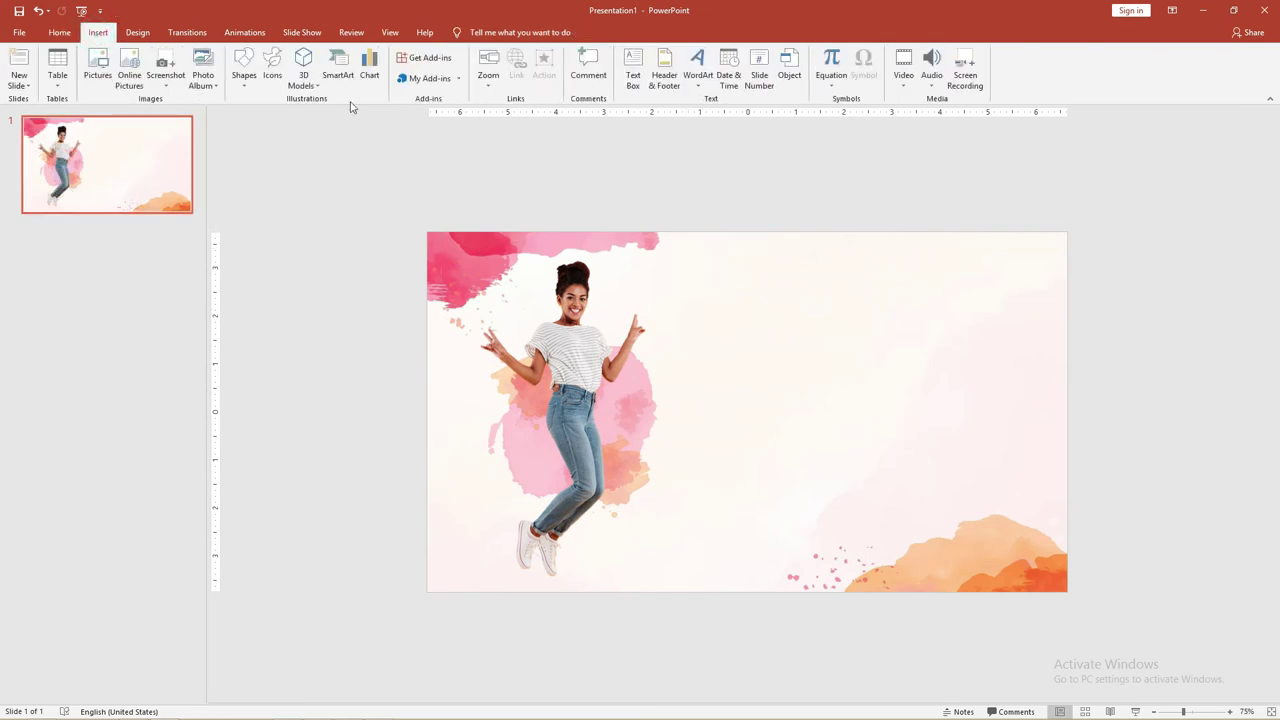
left_click(243, 78)
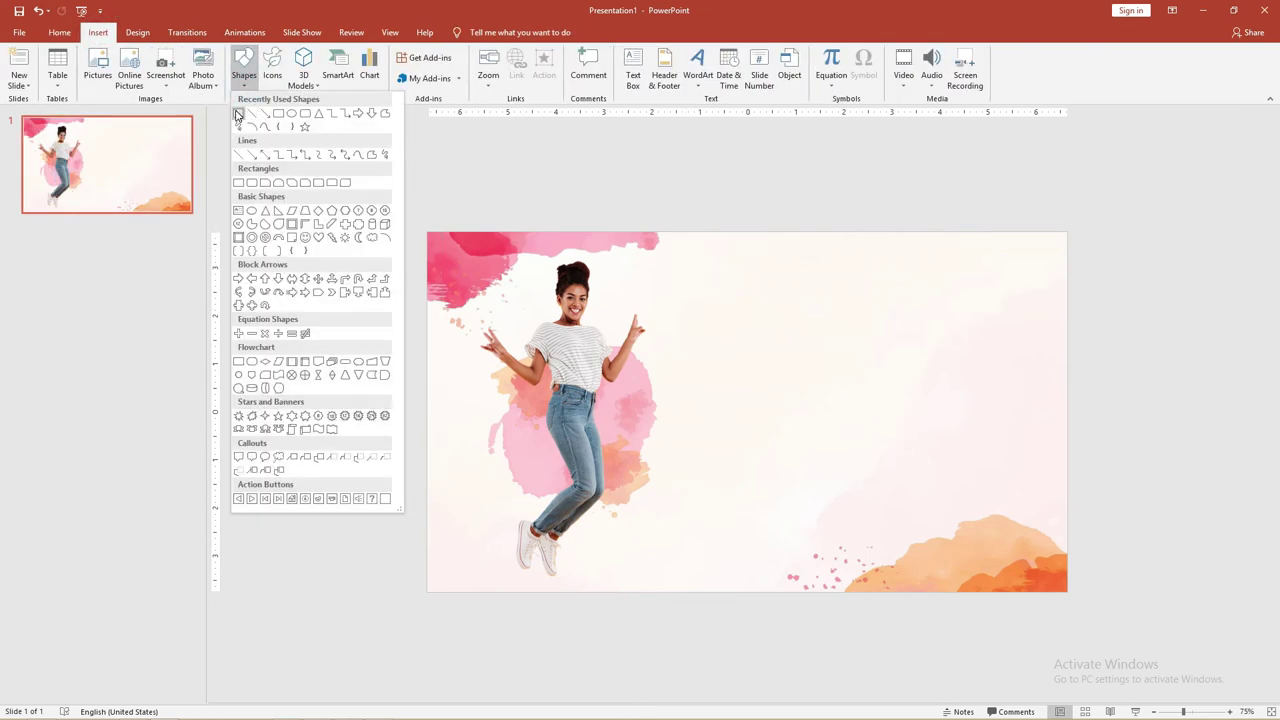
left_click(239, 113)
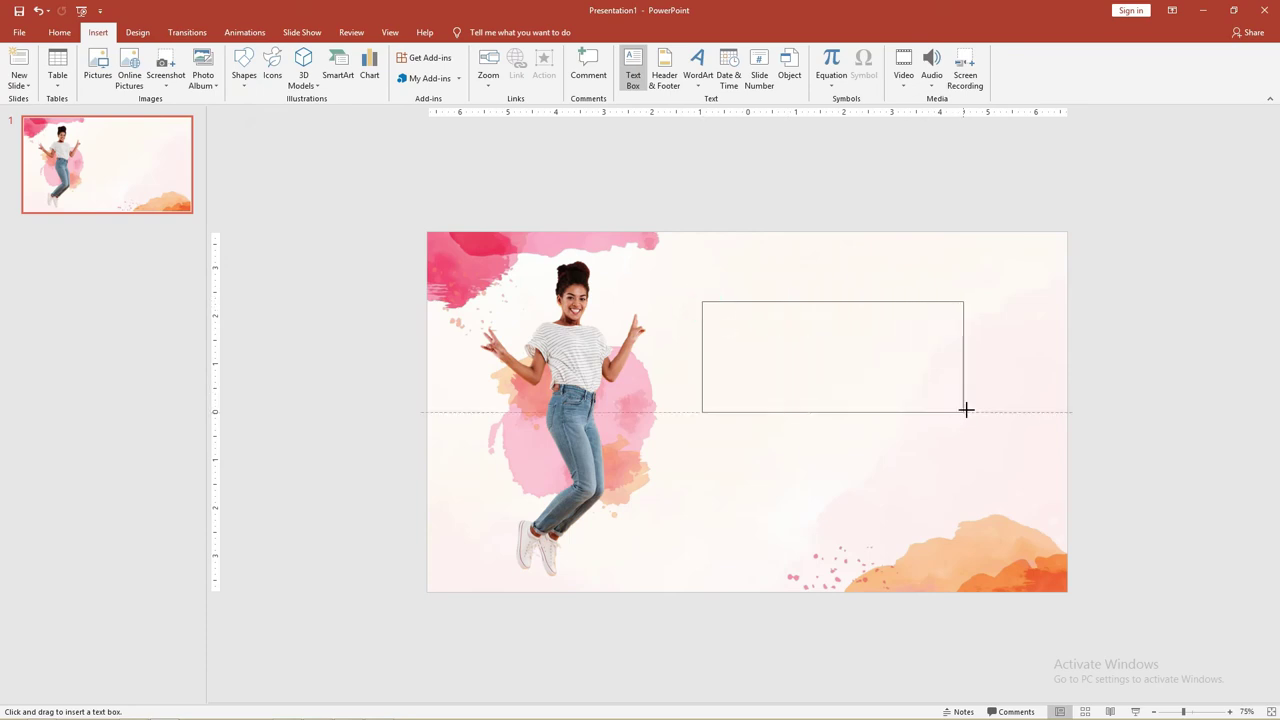
left_click_drag(702, 298, 985, 363)
type("Oue")
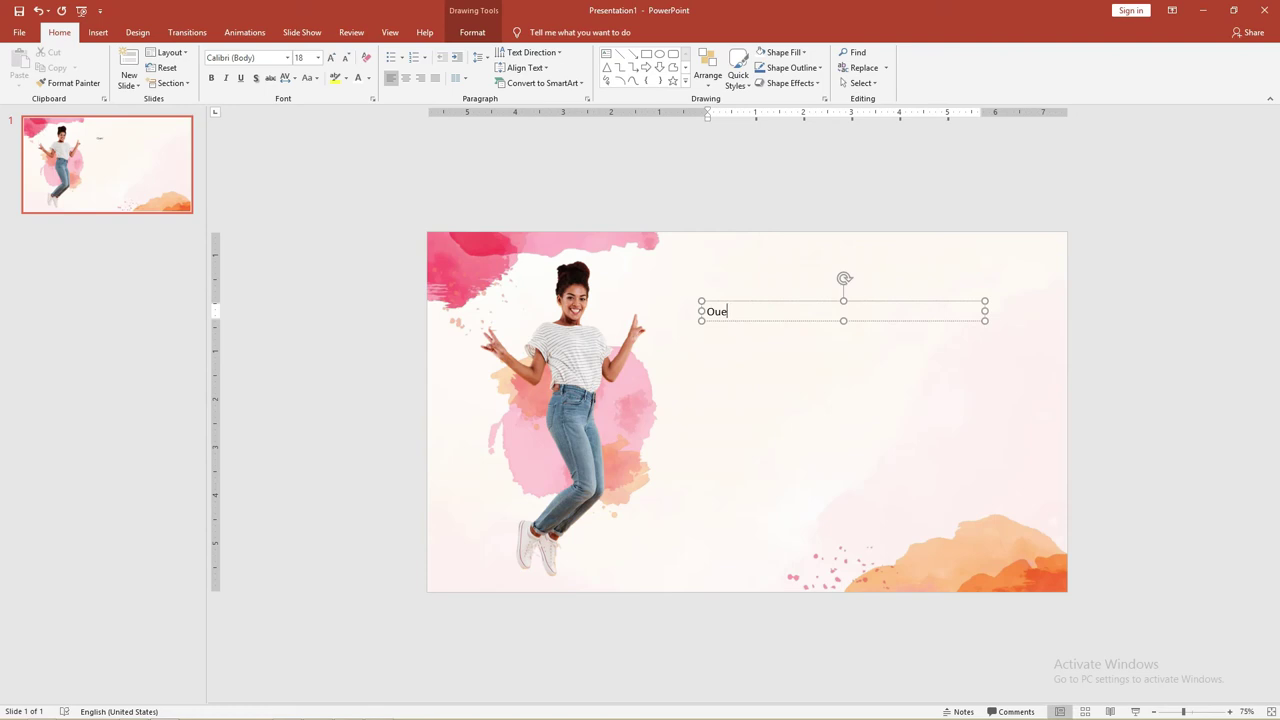
type("Per")
type("ntatio")
Step: Format the title as bold 54 pt Bree Serif and widen the box to one line
key("ctrl+a")
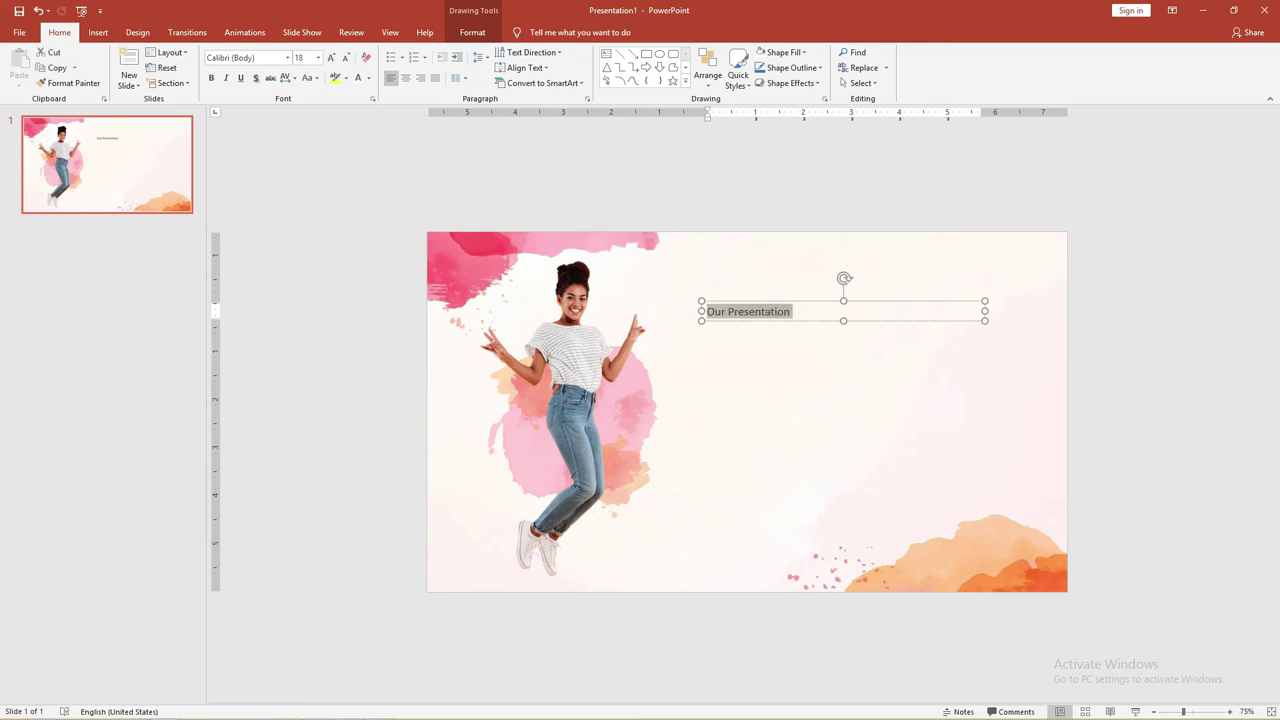
key("ctrl+shift+period")
key("ctrl+shift+period")
key("ctrl+shift+period")
key("ctrl+shift+period")
key("ctrl+shift+period")
key("ctrl+shift+period")
key("ctrl+shift+period")
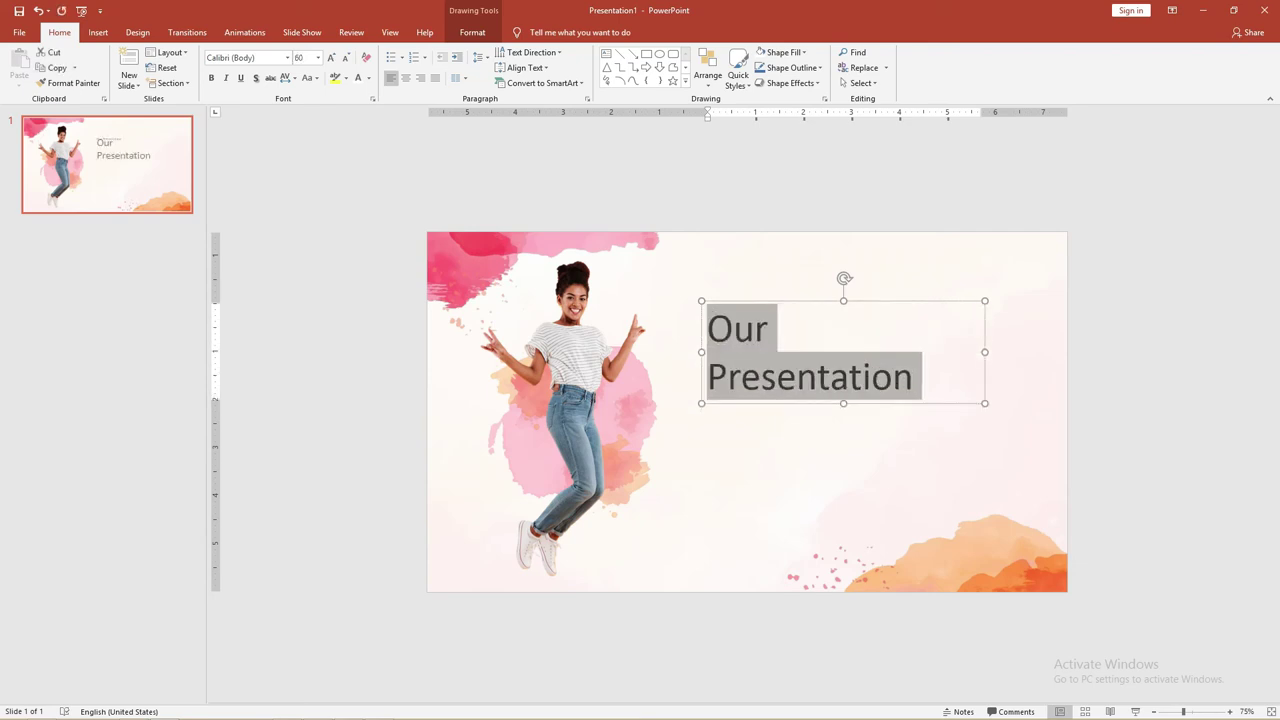
key("ctrl+shift+comma")
key("ctrl+shift+comma")
key("ctrl+shift+period")
key("ctrl+b")
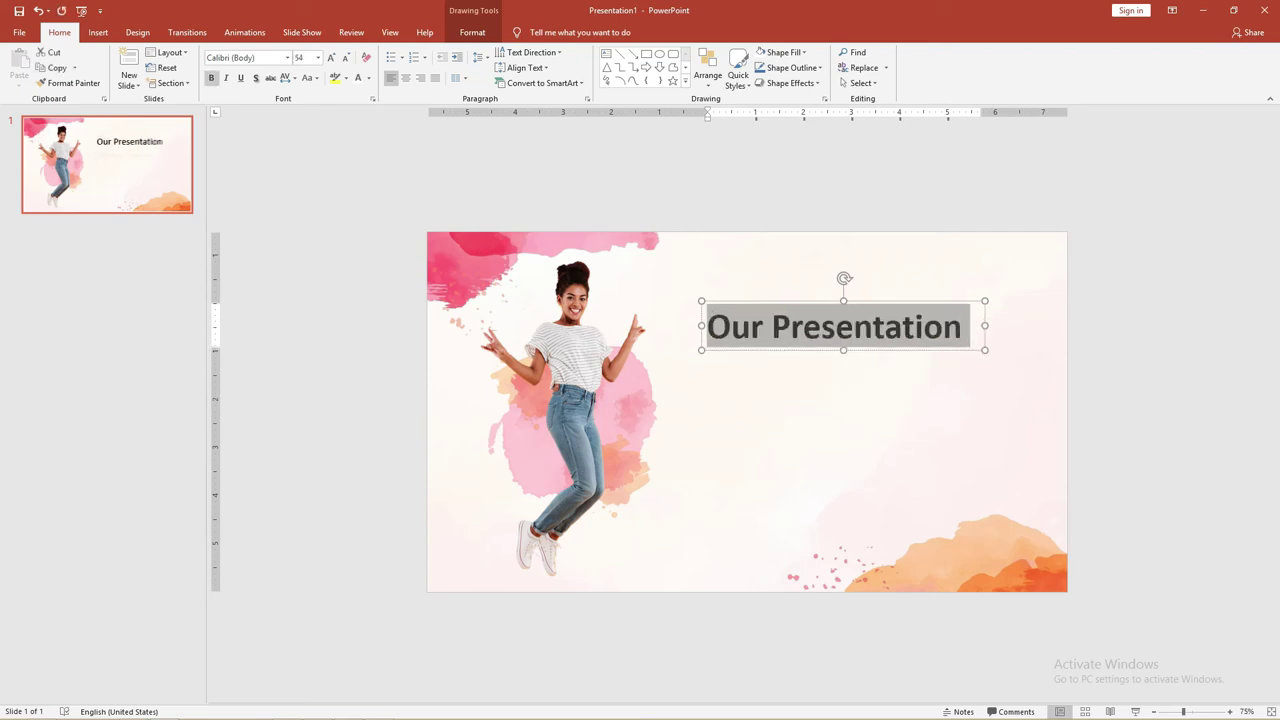
left_click(262, 57)
type("Bree Serif")
key("Return")
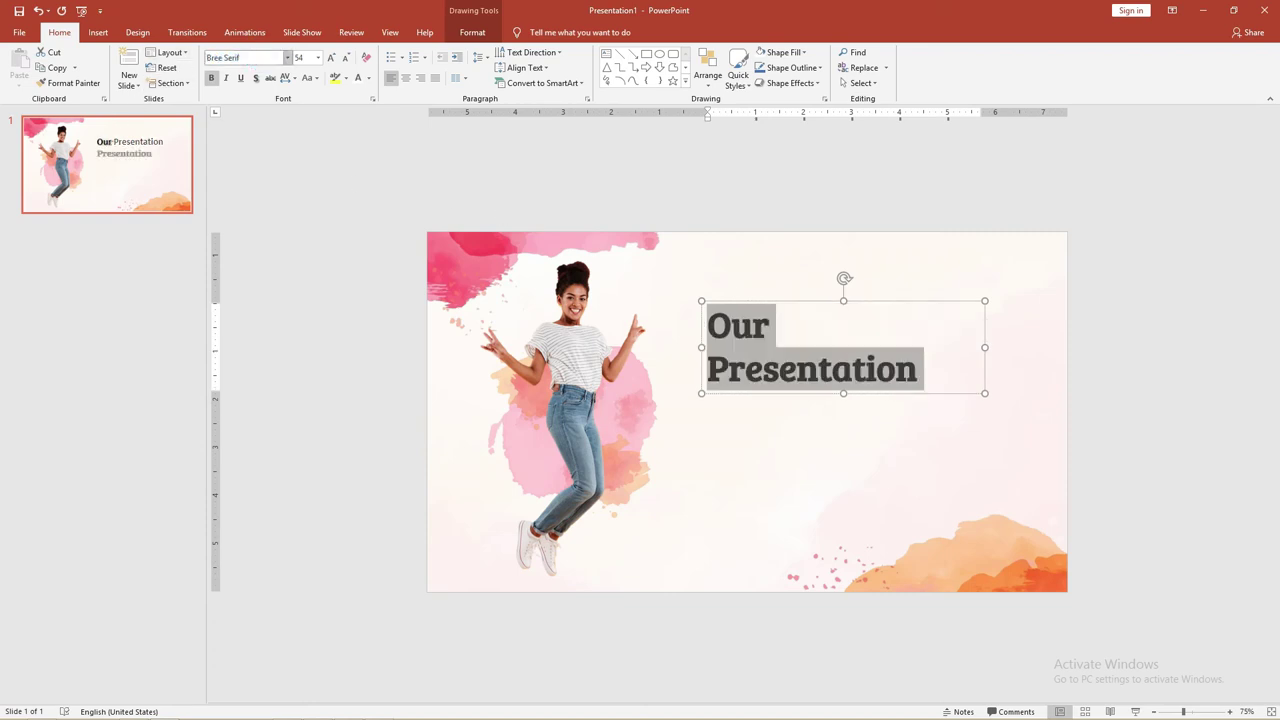
left_click_drag(984, 346, 1020, 334)
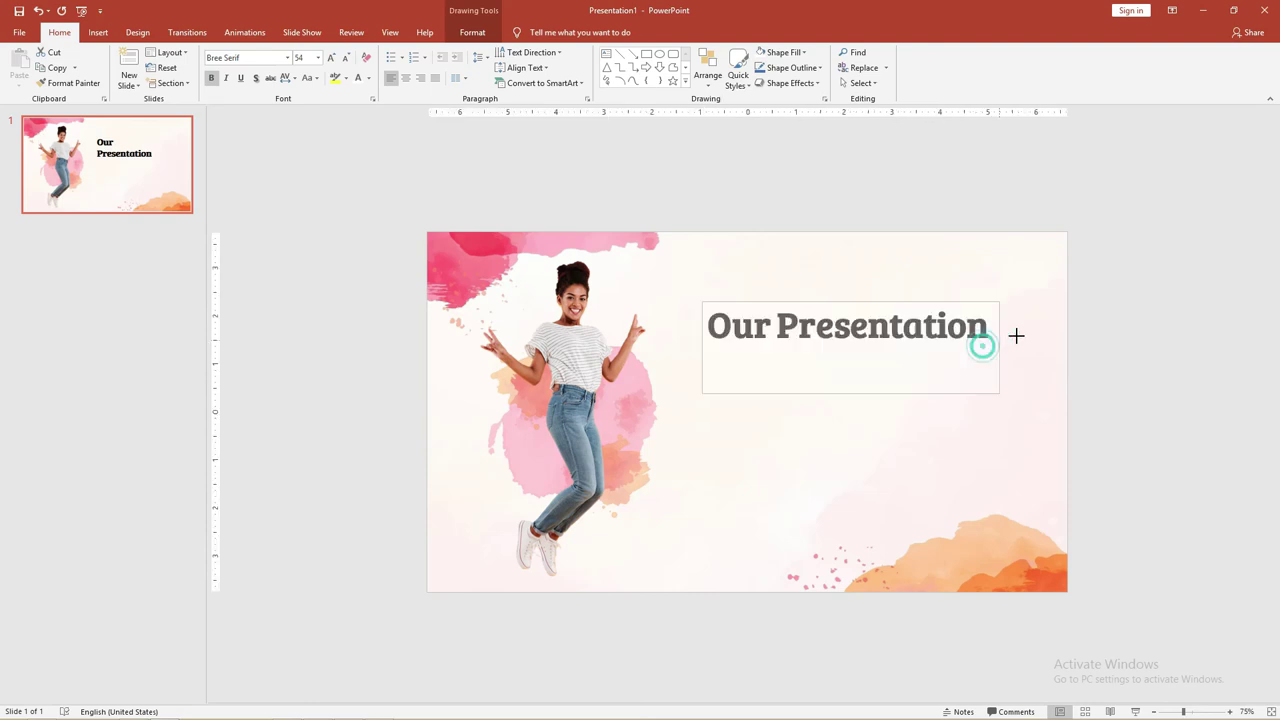
left_click(848, 367)
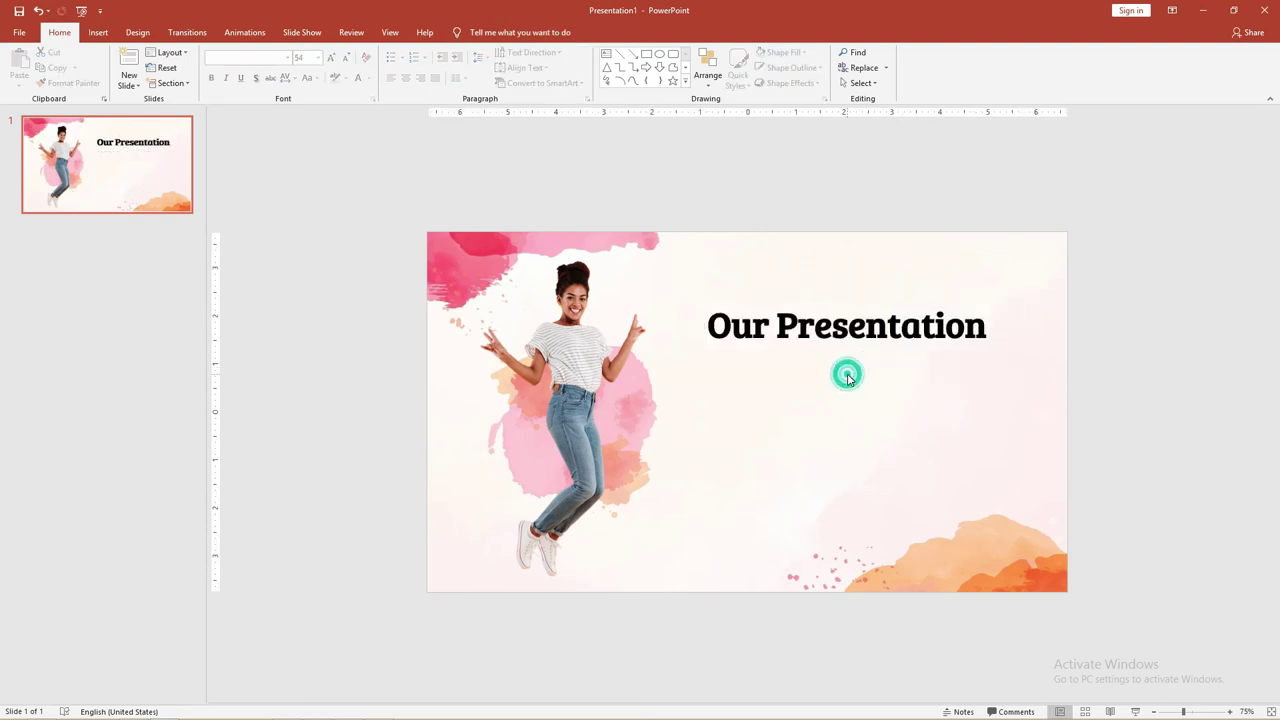
key("alt+Tab")
key("alt+Tab")
Step: Select the Lorem Ipsum paragraph in Notepad and duplicate the title box just below the title
key("Tab")
key("Tab")
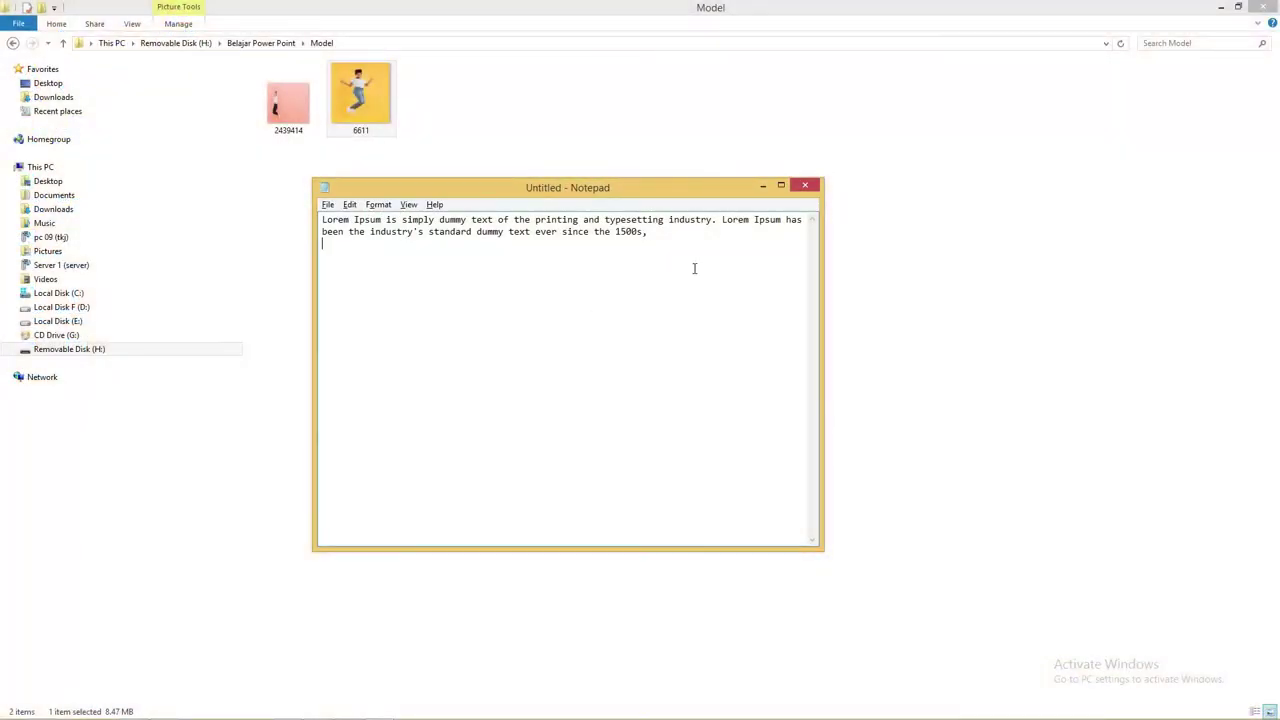
key("ctrl+a")
key("alt+Tab")
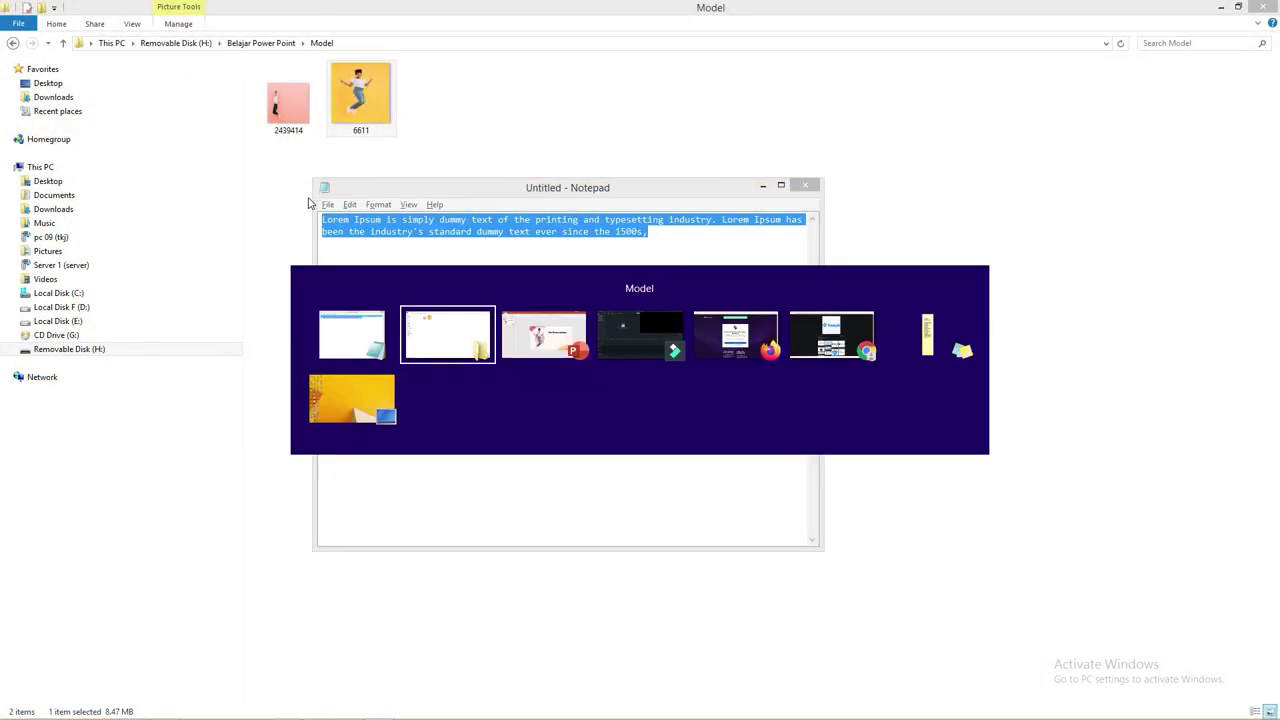
left_click(800, 333)
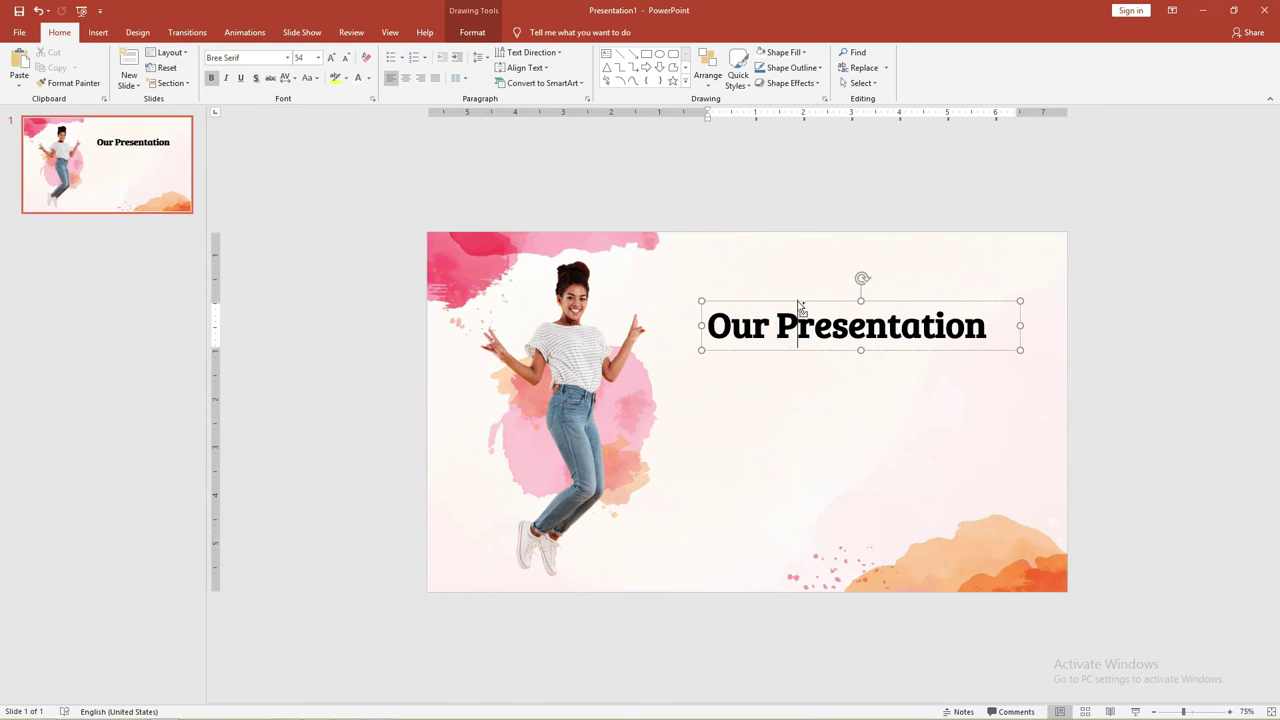
left_click_drag(797, 308, 800, 358, "ctrl")
Step: Replace the duplicated box's text with the pasted Lorem Ipsum paragraph
left_click(800, 371)
key("ctrl+a")
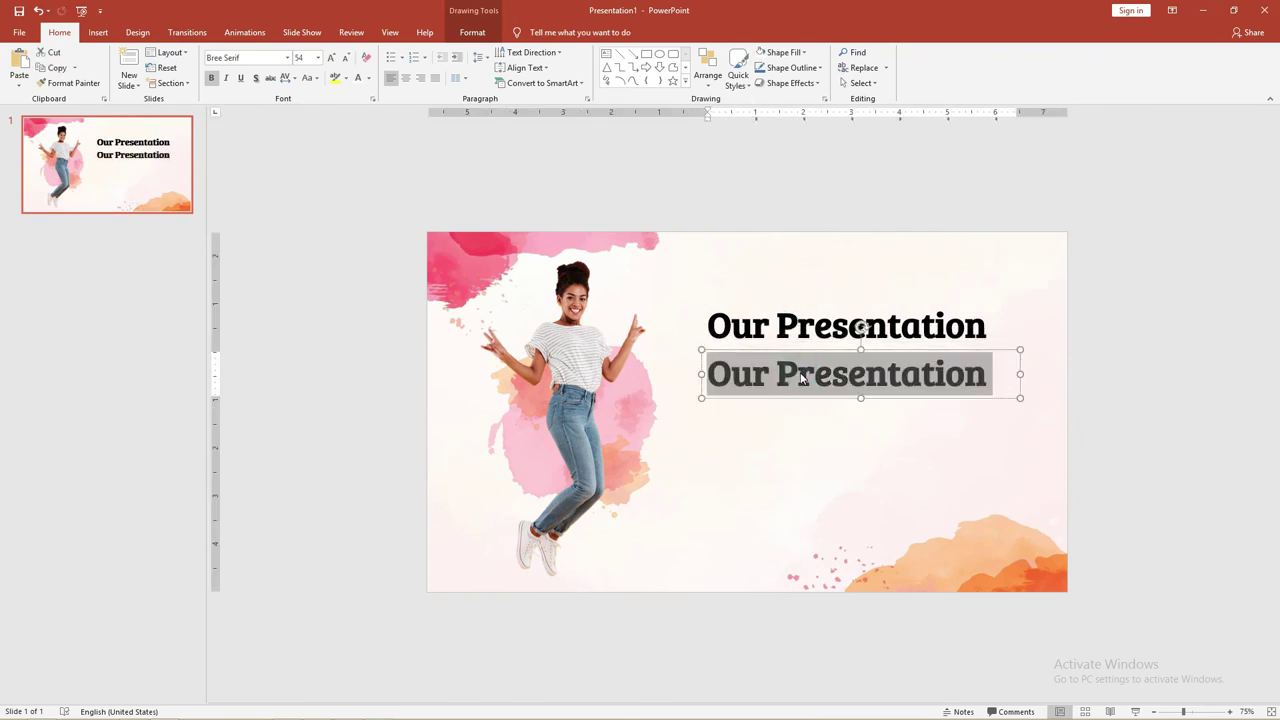
key("ctrl+v")
left_click(798, 373)
key("ctrl+a")
Step: Format the paragraph as 18 pt Source Sans Pro without bold
left_click(249, 57)
type("Su")
key("BackSpace")
type("or")
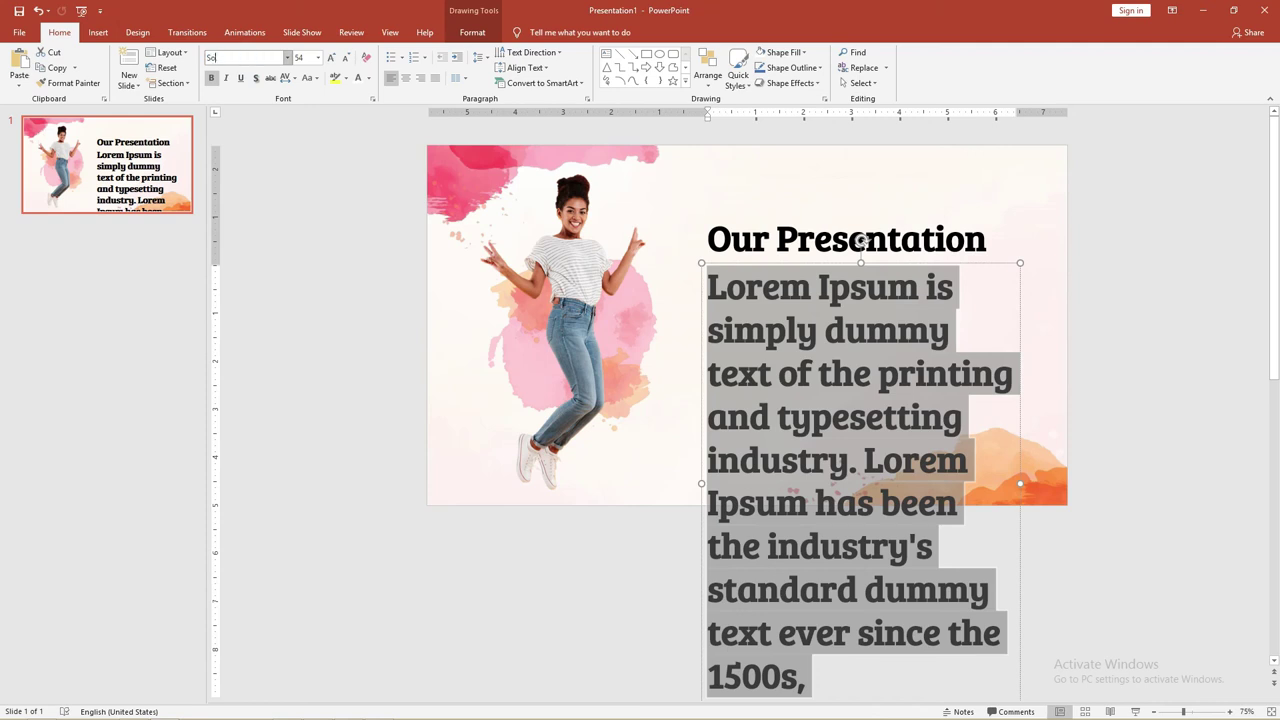
type("urce")
key("Return")
key("ctrl+shift+comma")
key("ctrl+shift+comma")
key("ctrl+shift+comma")
key("ctrl+shift+comma")
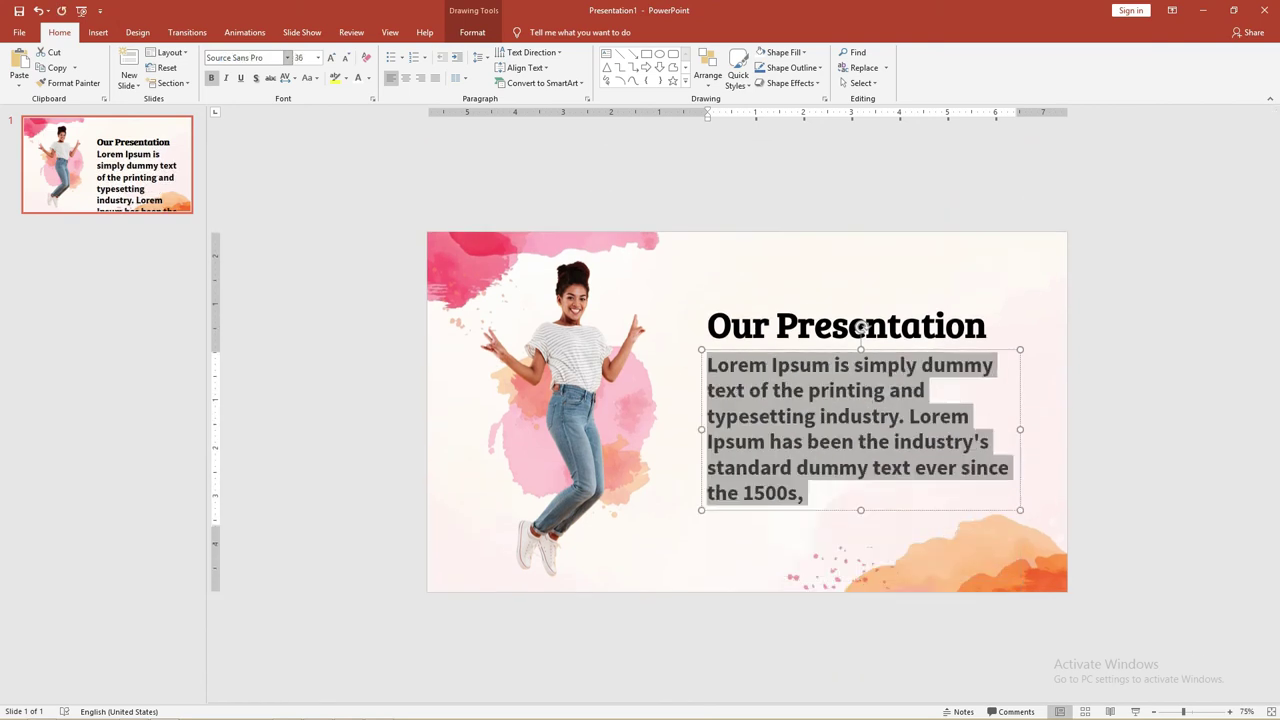
key("ctrl+shift+comma")
key("ctrl+shift+comma")
key("ctrl+shift+comma")
key("ctrl+shift+comma")
key("ctrl+b")
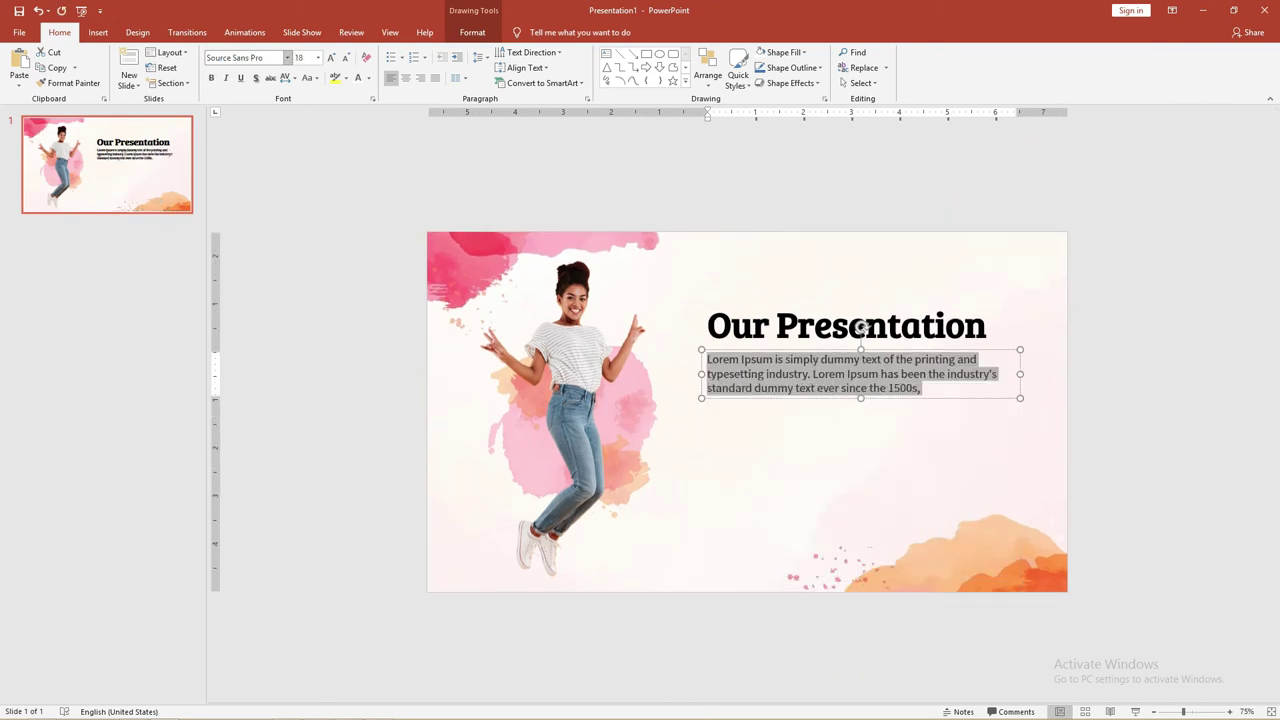
Step: Move the title and paragraph down slightly on the slide
left_click(743, 297)
left_click(743, 309)
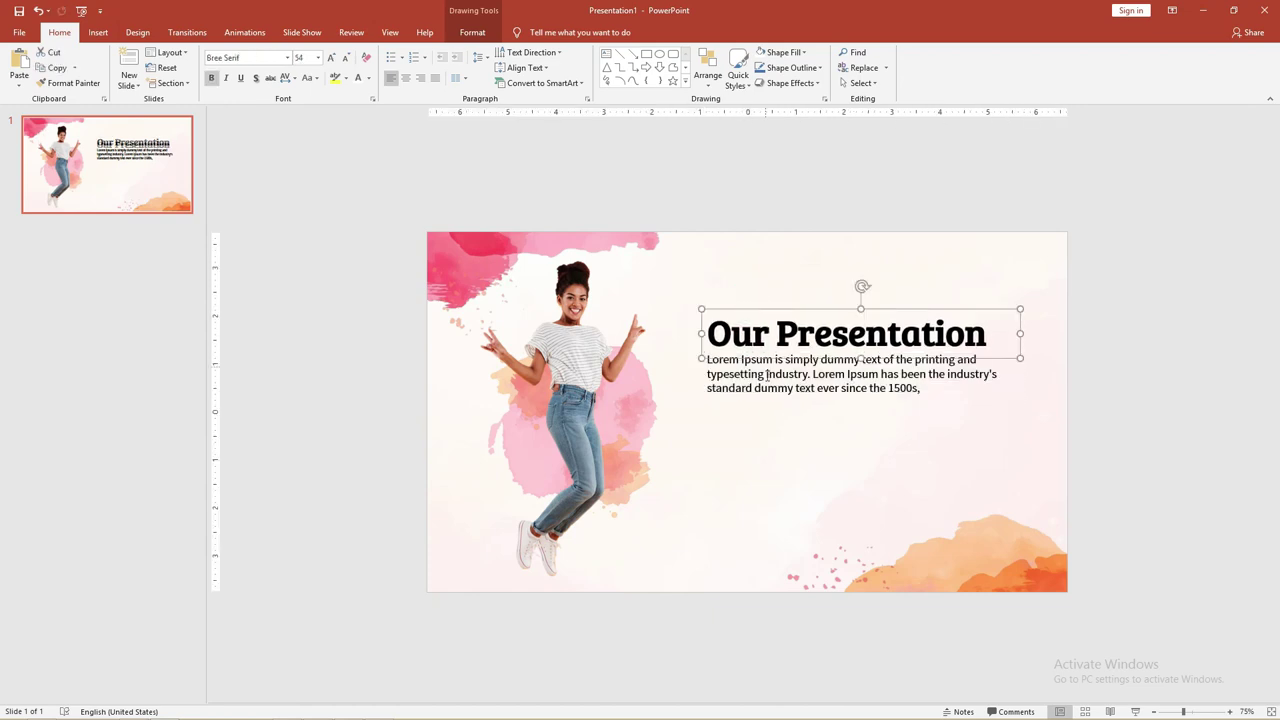
left_click(762, 350)
left_click_drag(762, 350, 763, 375)
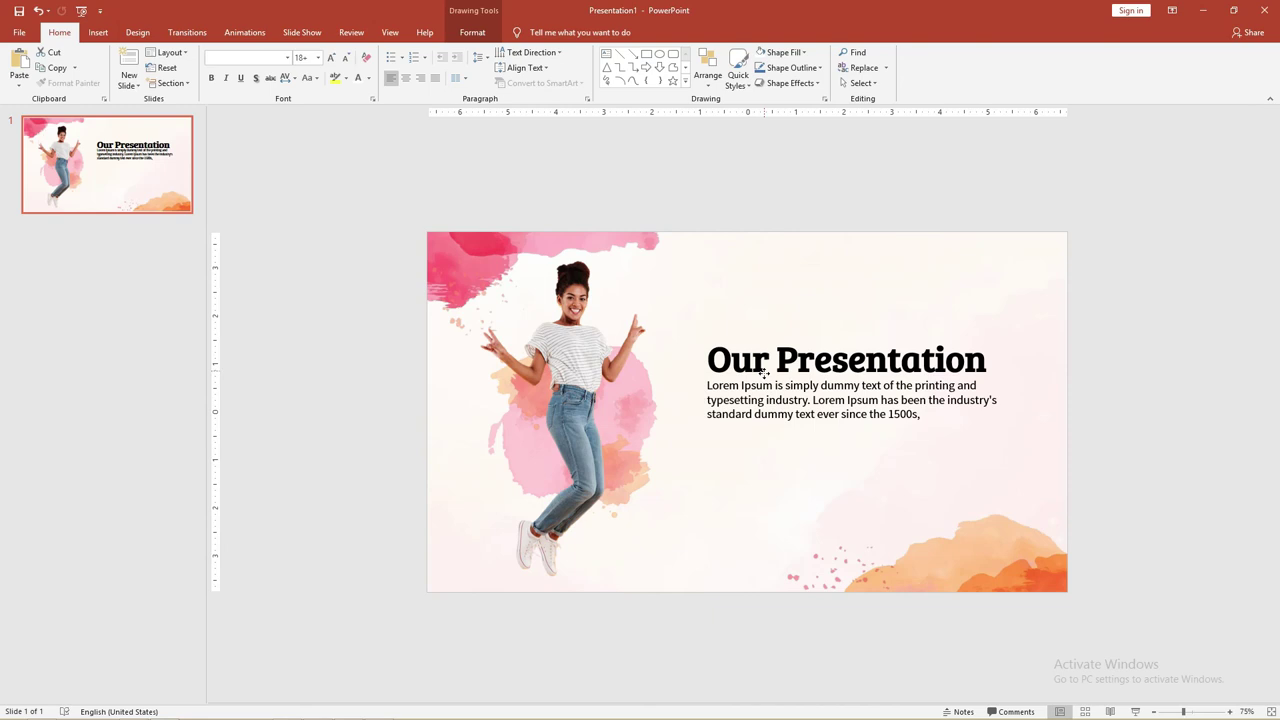
left_click(786, 294)
Step: Colour the 'Our Presentation' title with the pink eyedropped from the watercolor splash
triple_click(777, 355)
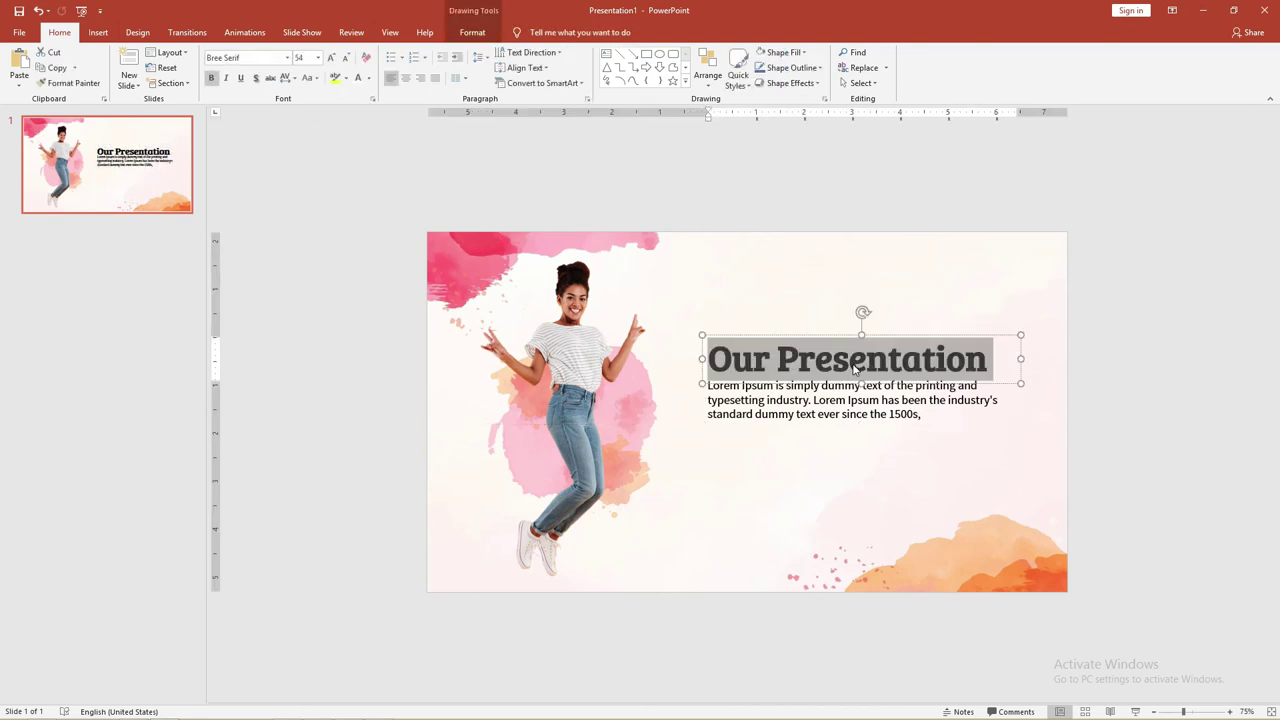
left_click(367, 81)
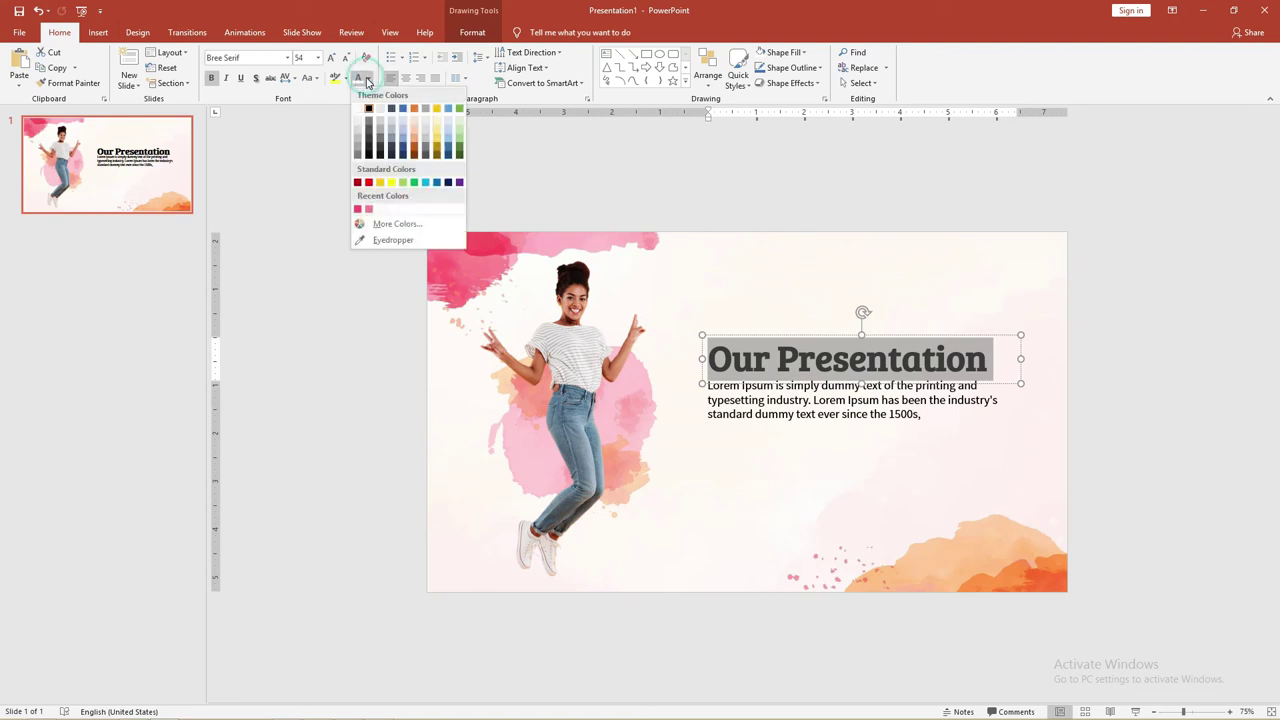
left_click(364, 241)
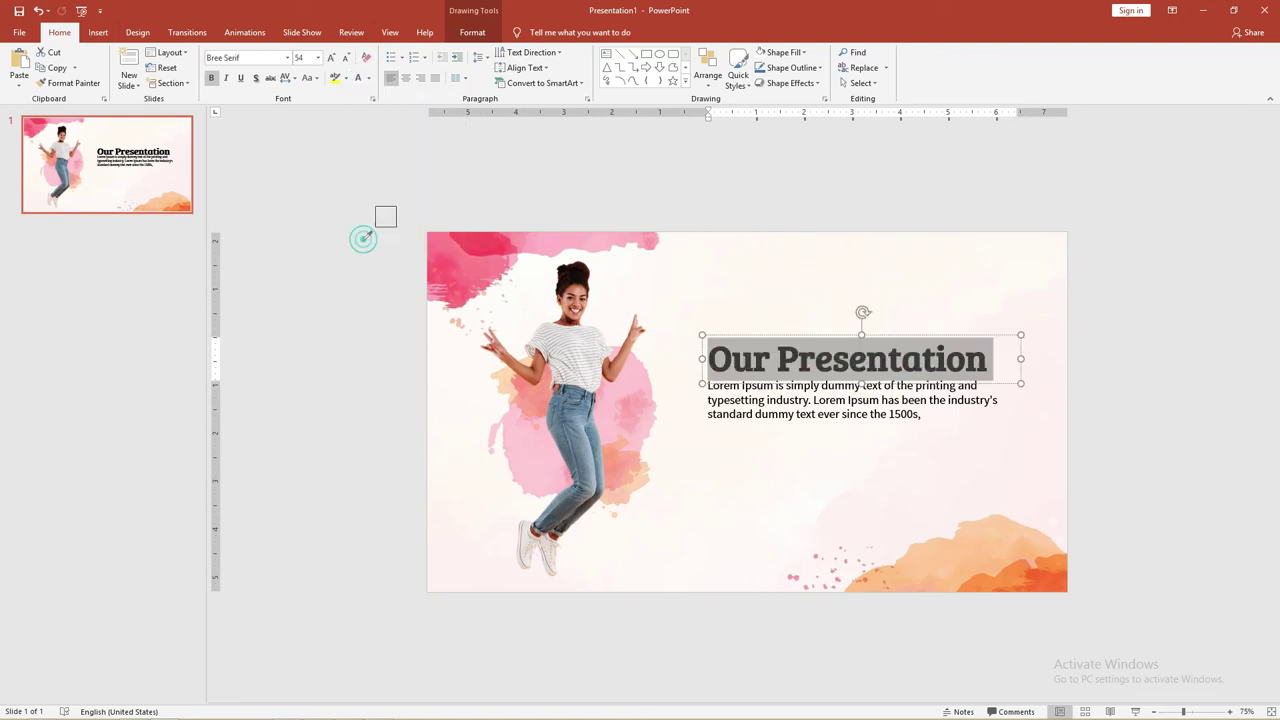
left_click(464, 236)
Step: Reduce the Lorem Ipsum paragraph to 16 pt and justify it
left_click(712, 221)
left_click(858, 400)
key("ctrl+a")
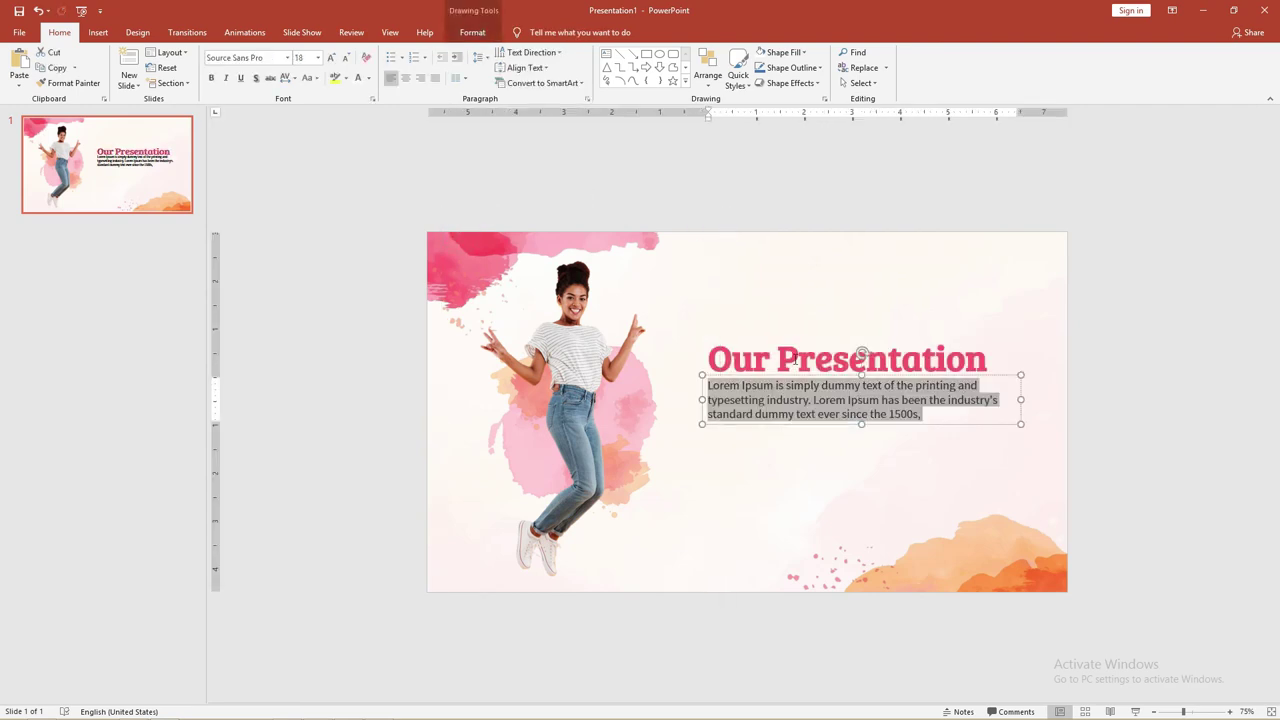
key("ctrl+shift+comma")
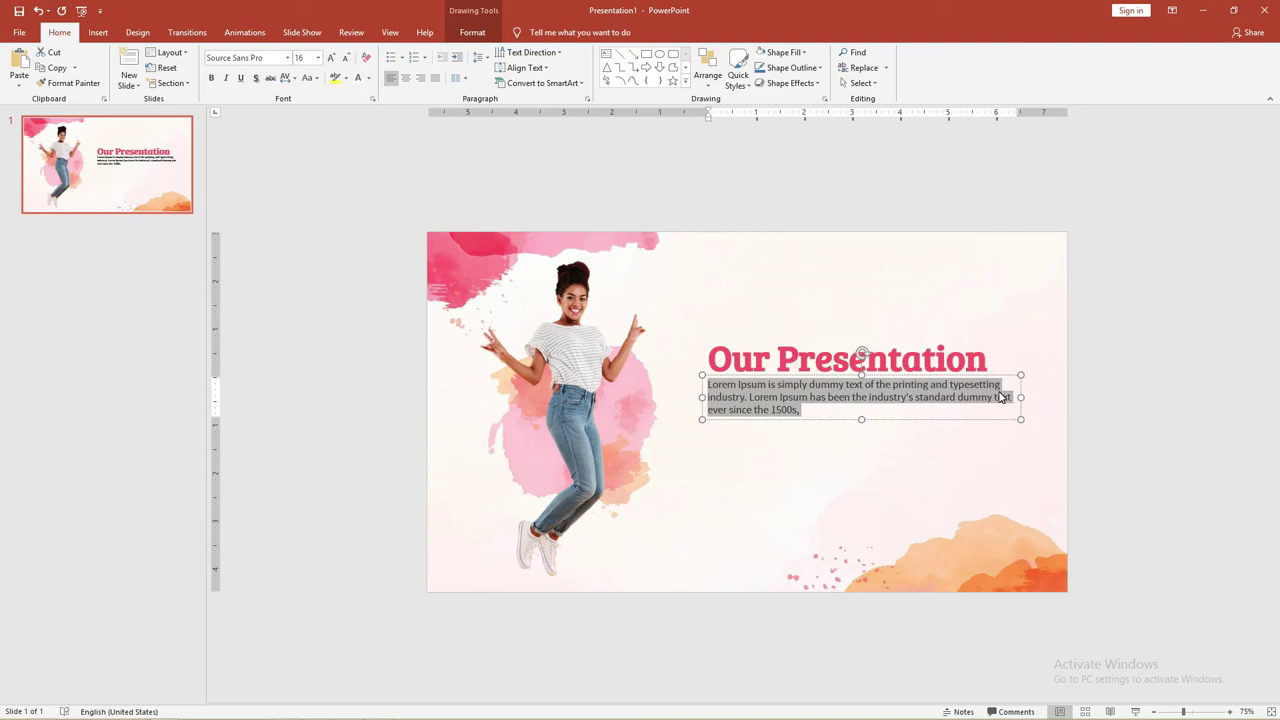
key("ctrl+j")
left_click(1154, 361)
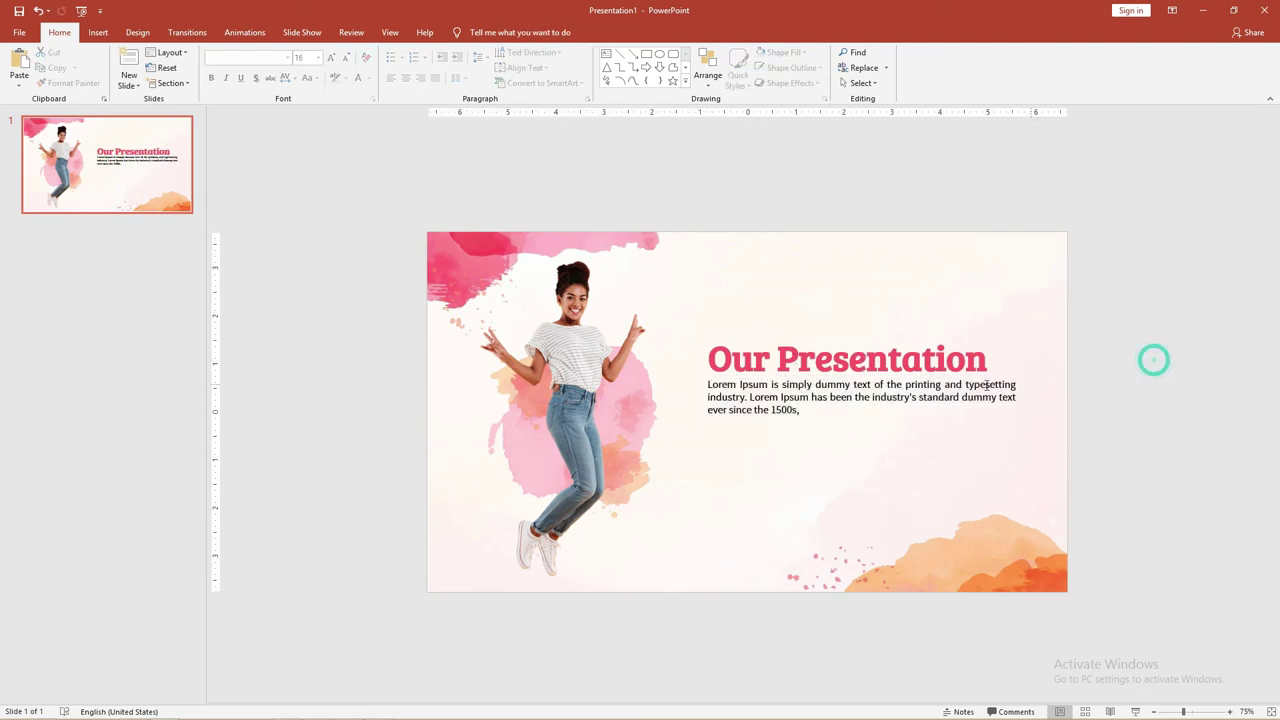
left_click(897, 381)
left_click_drag(896, 379, 896, 377)
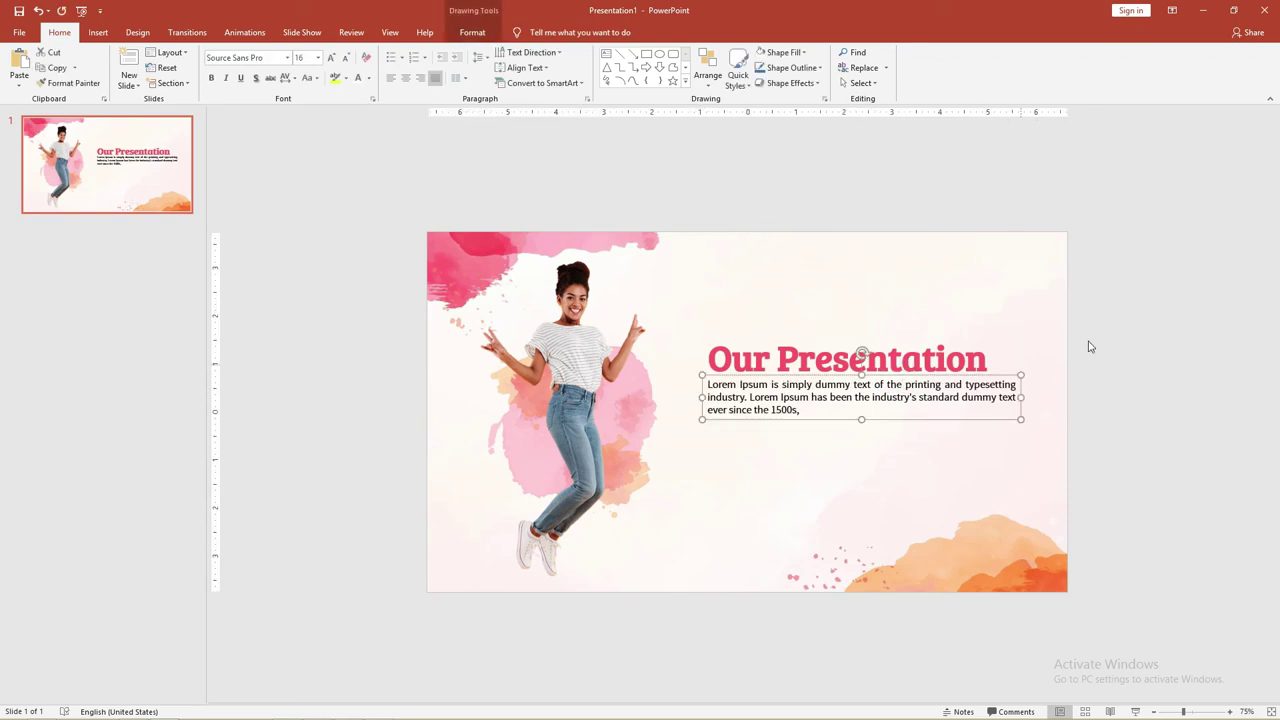
left_click(1126, 320)
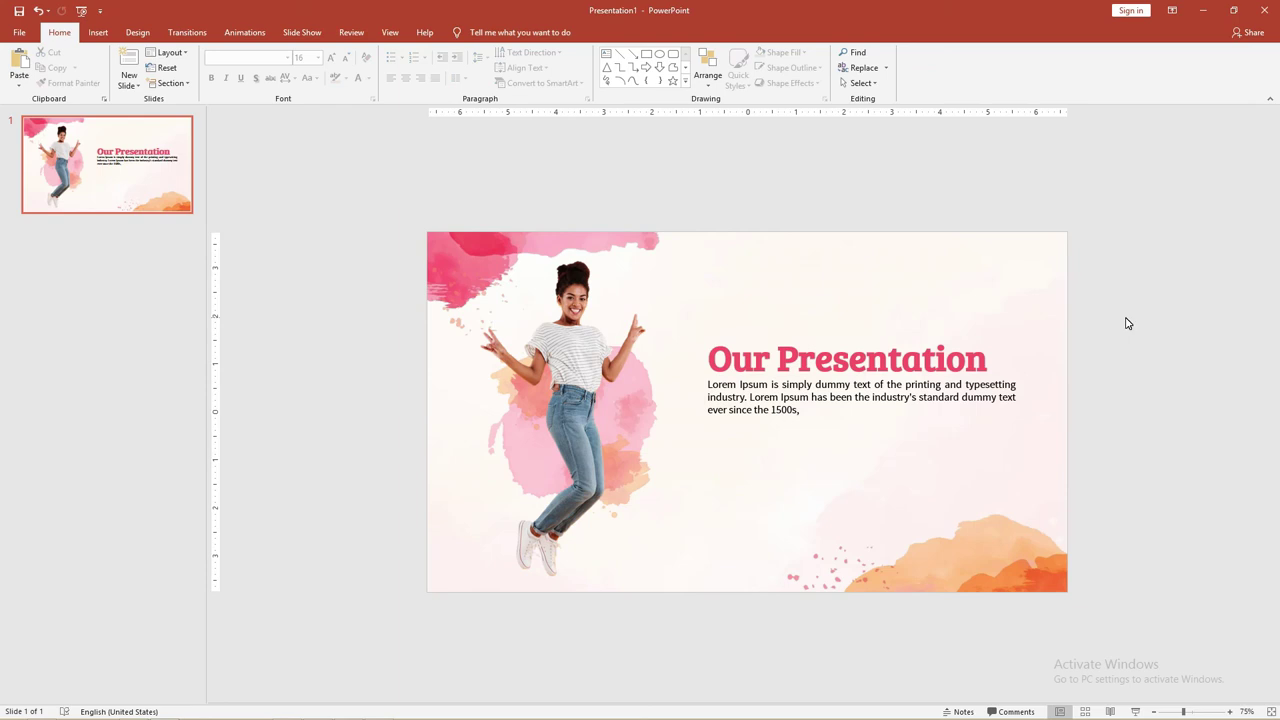